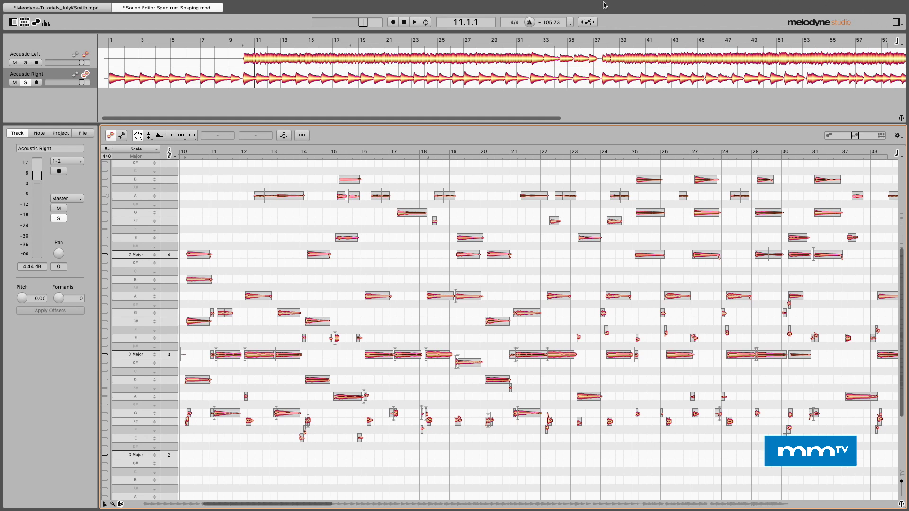
Toggle the Acoustic Left and Acoustic Right editor icons so both tracks' notes appear together
{"action": "left_click", "coordinate": [58, 57]}
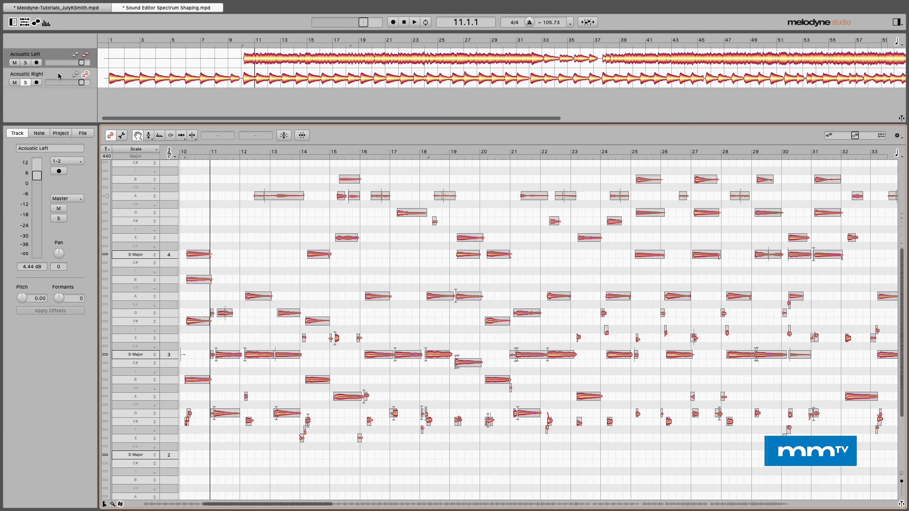
{"action": "left_click", "coordinate": [59, 75]}
{"action": "left_click", "coordinate": [85, 59]}
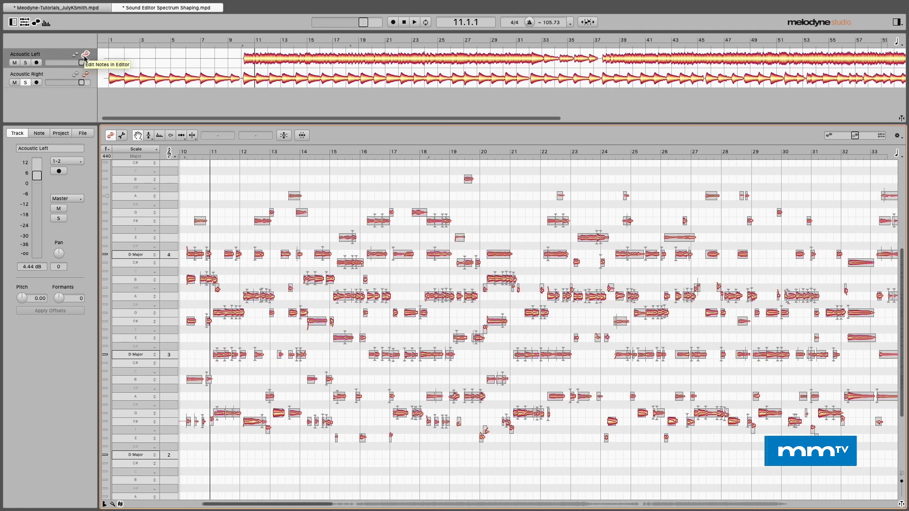
{"action": "left_click", "coordinate": [85, 75]}
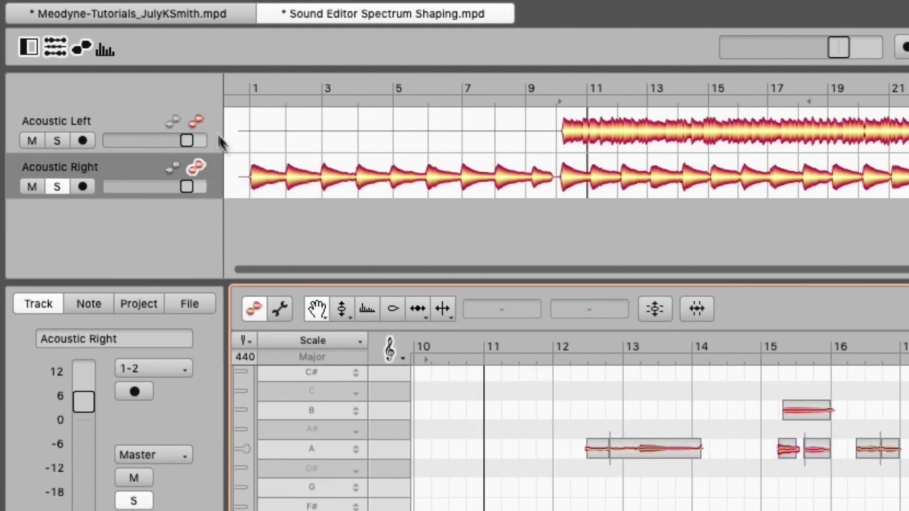
{"action": "left_click", "coordinate": [199, 121]}
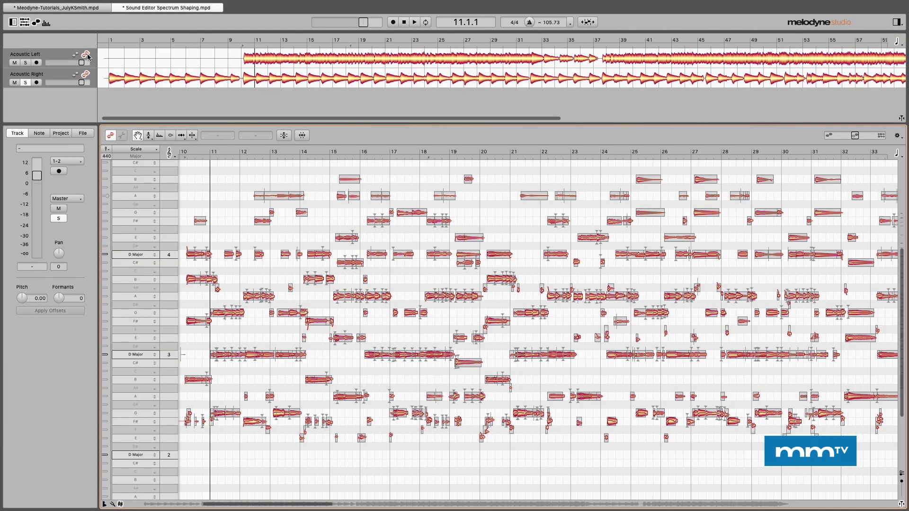
{"action": "left_click", "coordinate": [87, 55]}
Remove both tracks' notes, open the Sound Editor and close the Note Editor
{"action": "left_click", "coordinate": [86, 75]}
{"action": "left_click", "coordinate": [86, 75]}
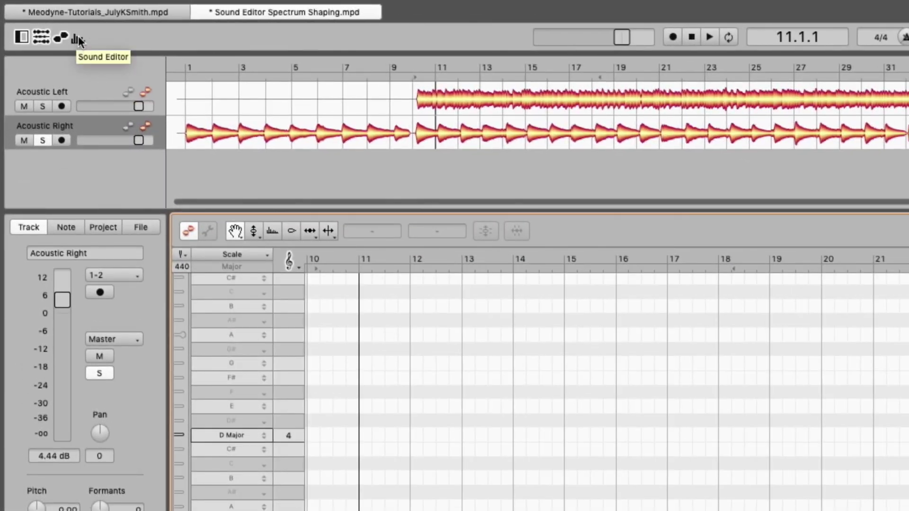
{"action": "left_click", "coordinate": [78, 39]}
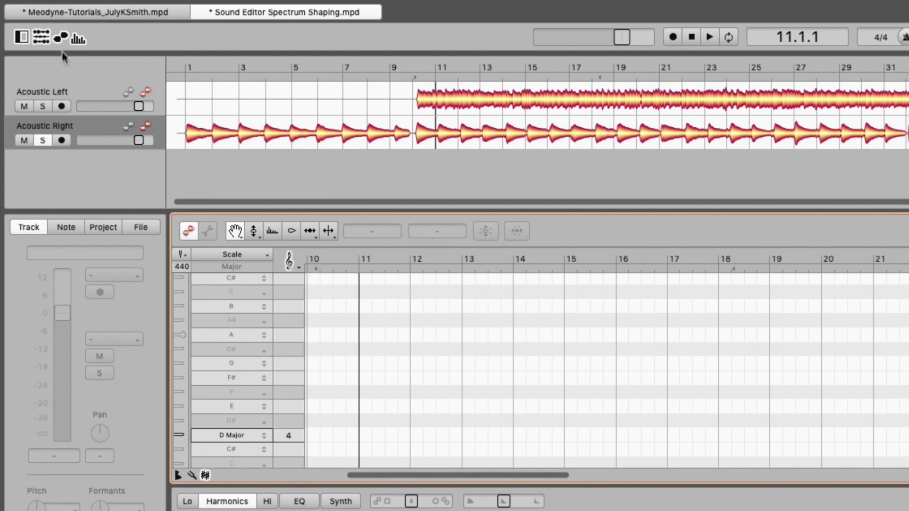
{"action": "left_click", "coordinate": [62, 39]}
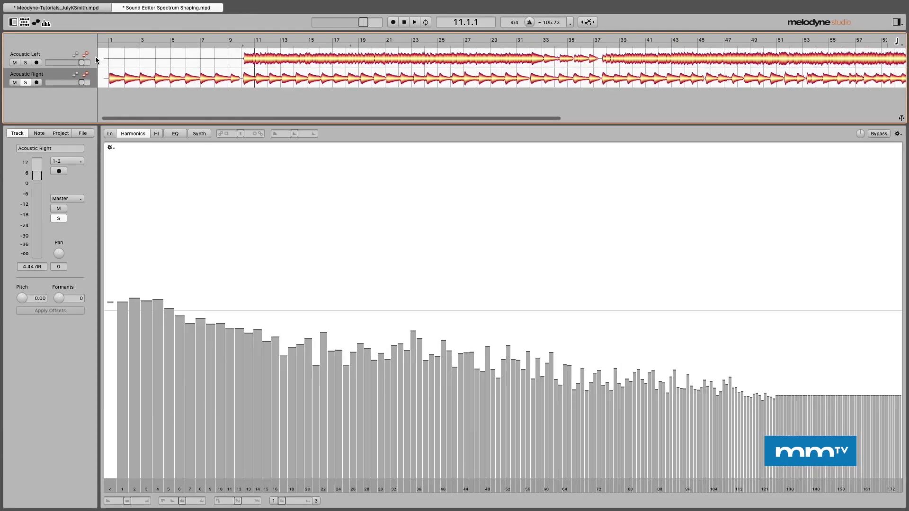
Compare the Acoustic Left and Acoustic Right harmonic spectra, ending on Acoustic Right
{"action": "left_click", "coordinate": [87, 56]}
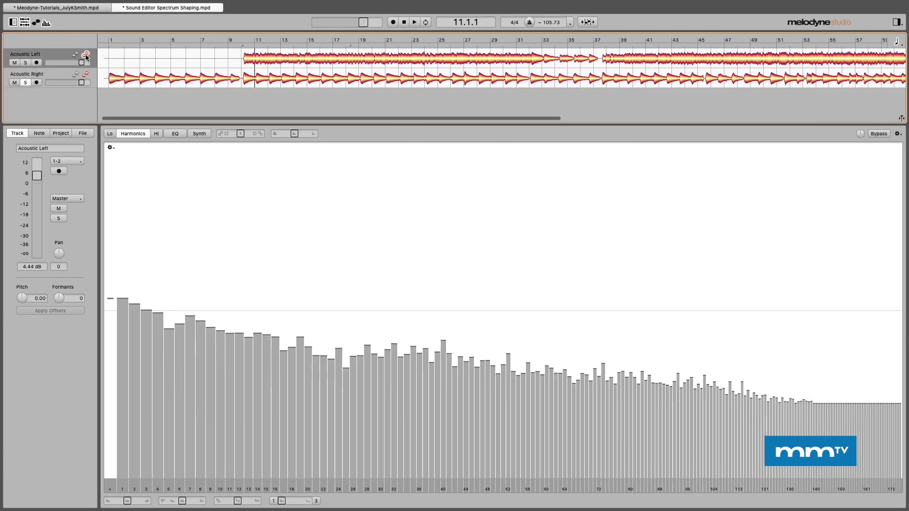
{"action": "left_click", "coordinate": [86, 75]}
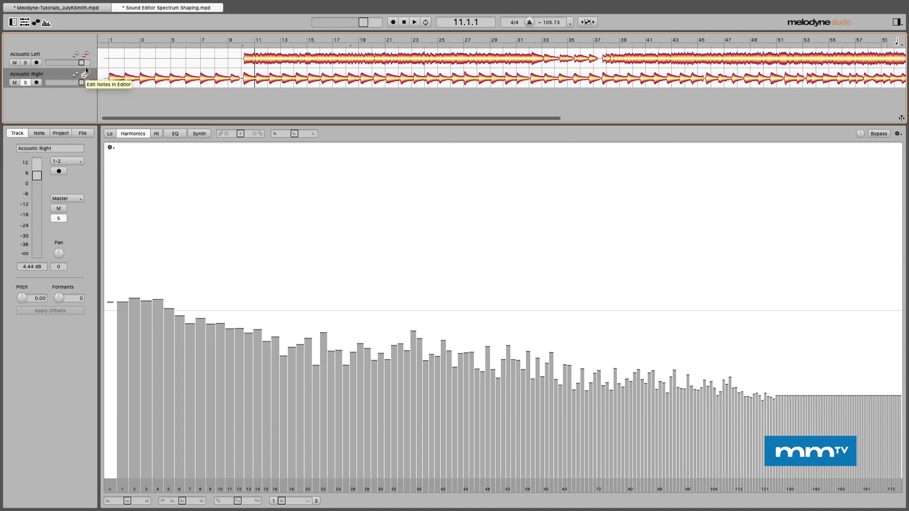
{"action": "left_click", "coordinate": [86, 55]}
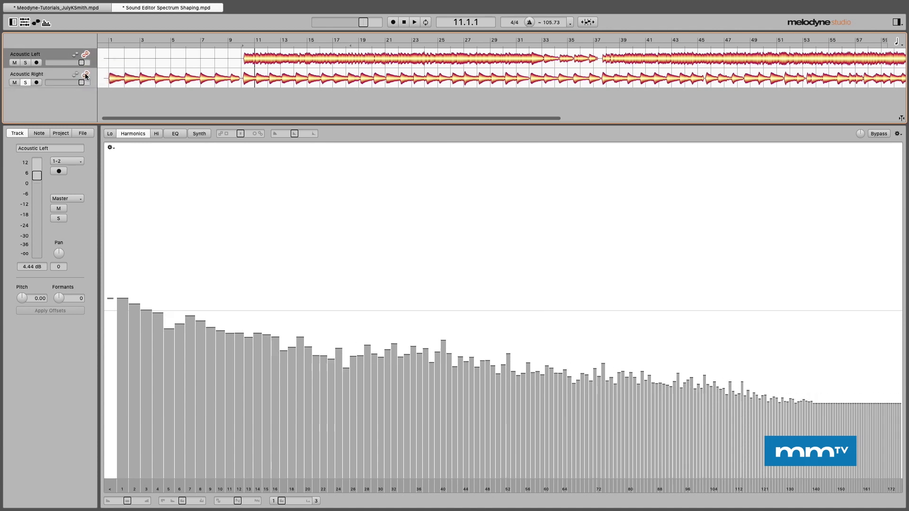
{"action": "left_click", "coordinate": [87, 75]}
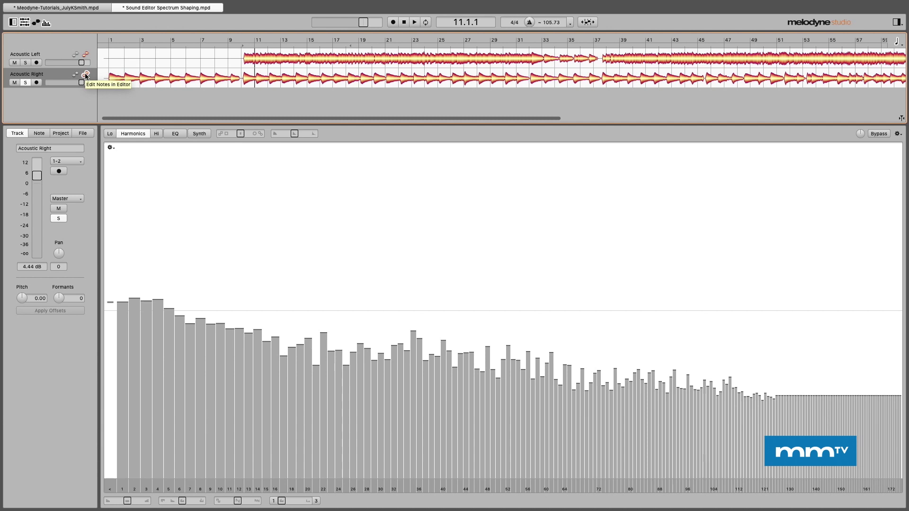
Play Acoustic Right from bar 10, then stop
{"action": "left_click", "coordinate": [243, 41]}
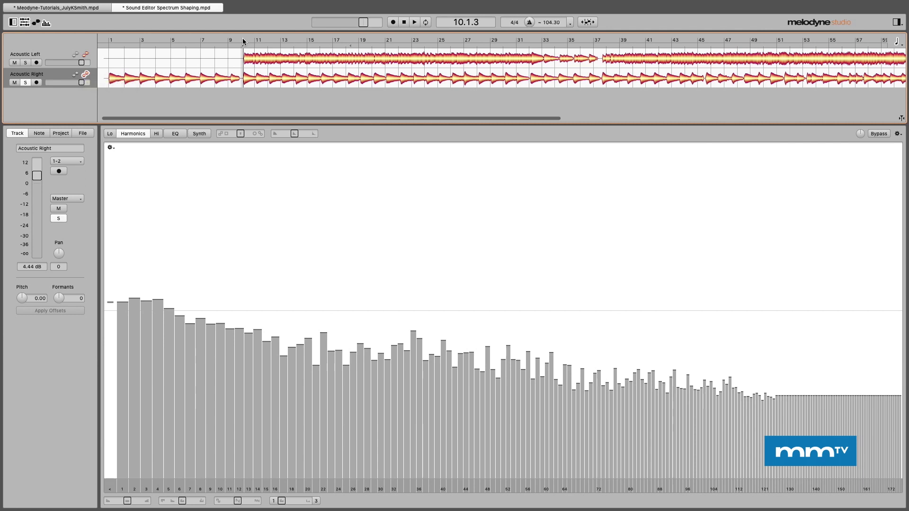
{"action": "key", "text": "space"}
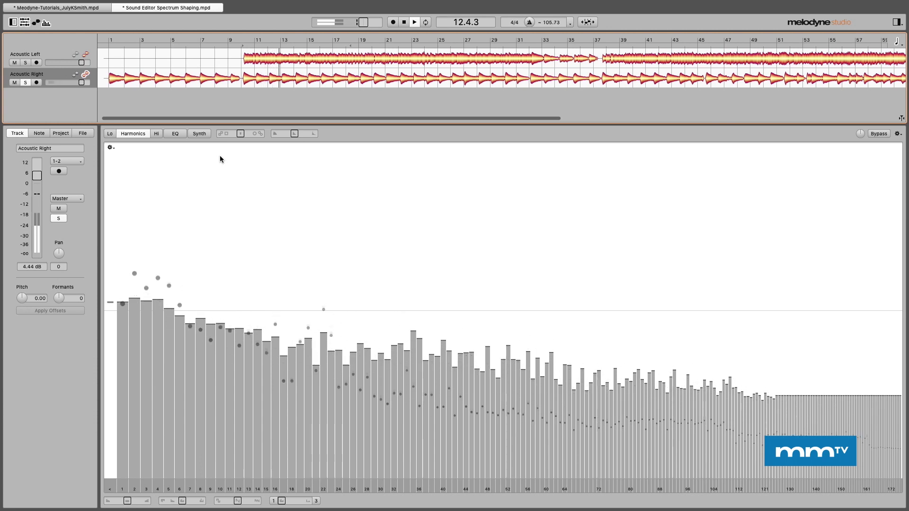
{"action": "key", "text": "space"}
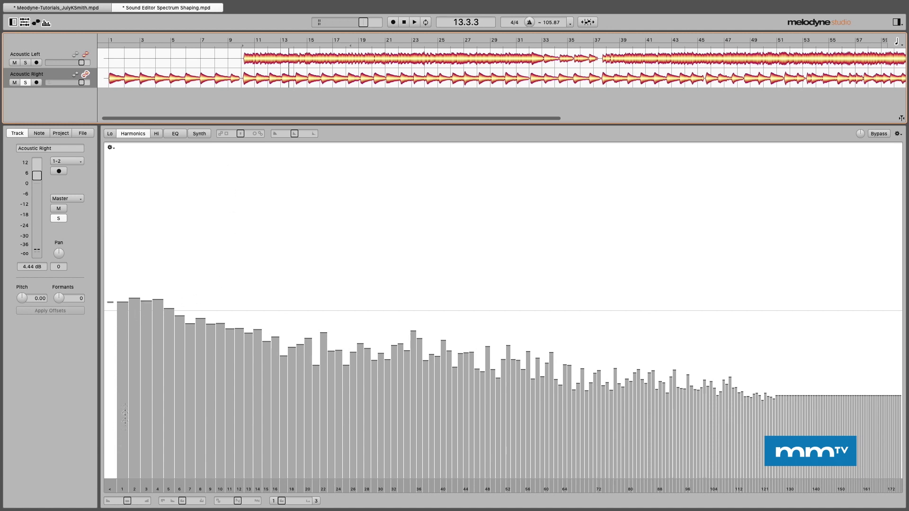
Select harmonic 1's octave series, then add harmonic 3's octaves during playback
{"action": "double_click", "coordinate": [119, 361]}
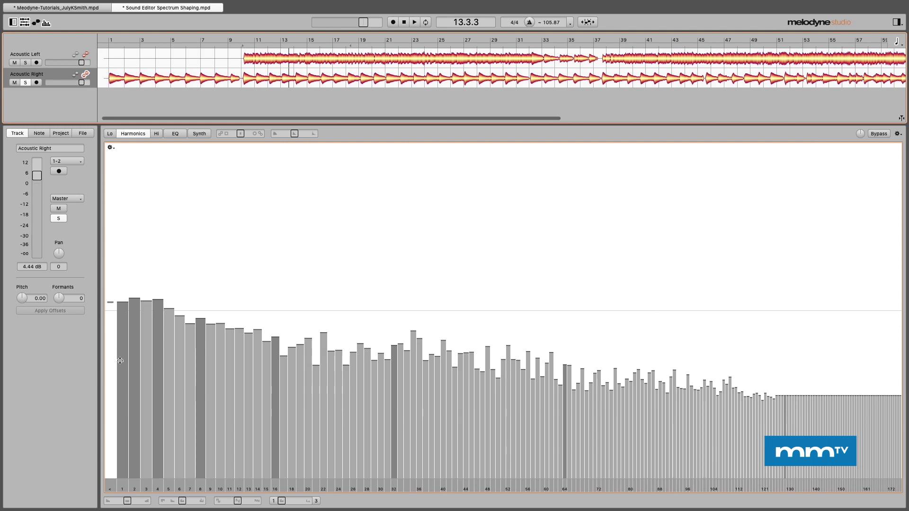
{"action": "key", "text": "space"}
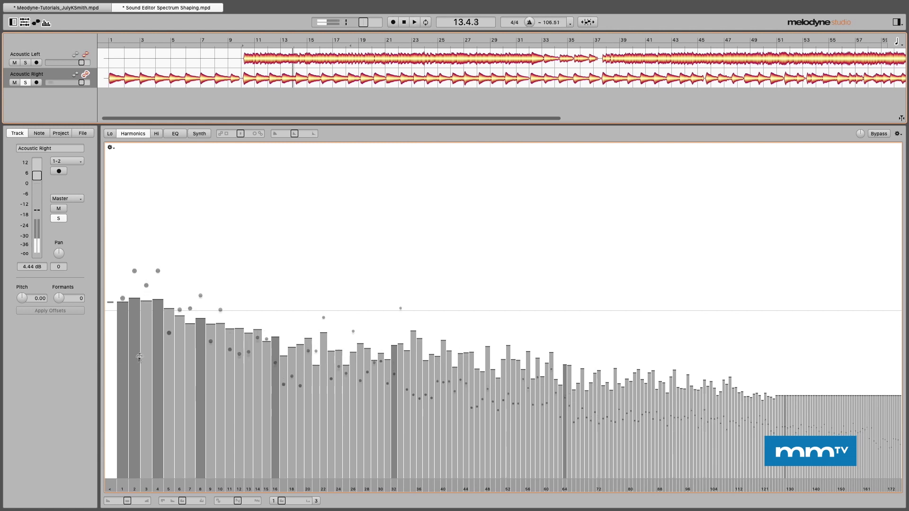
{"action": "left_click", "coordinate": [143, 355]}
{"action": "double_click", "coordinate": [144, 353]}
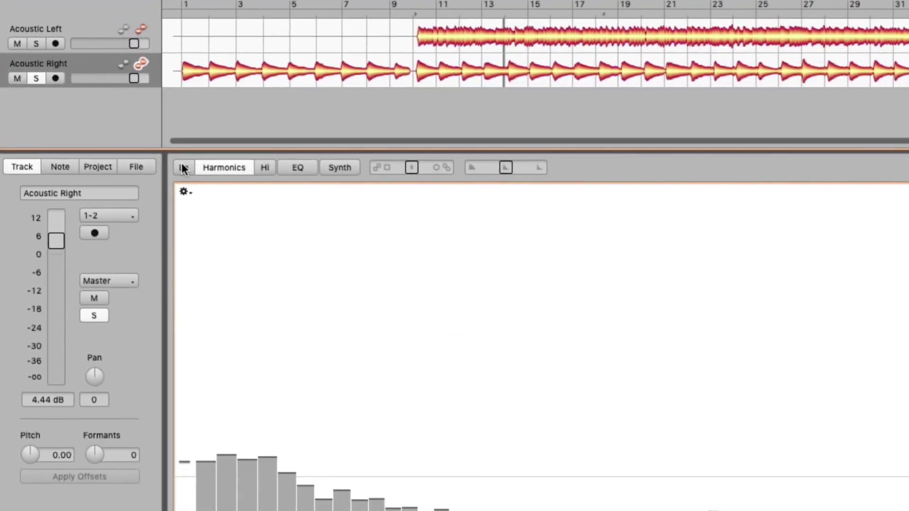
{"action": "left_click", "coordinate": [110, 133]}
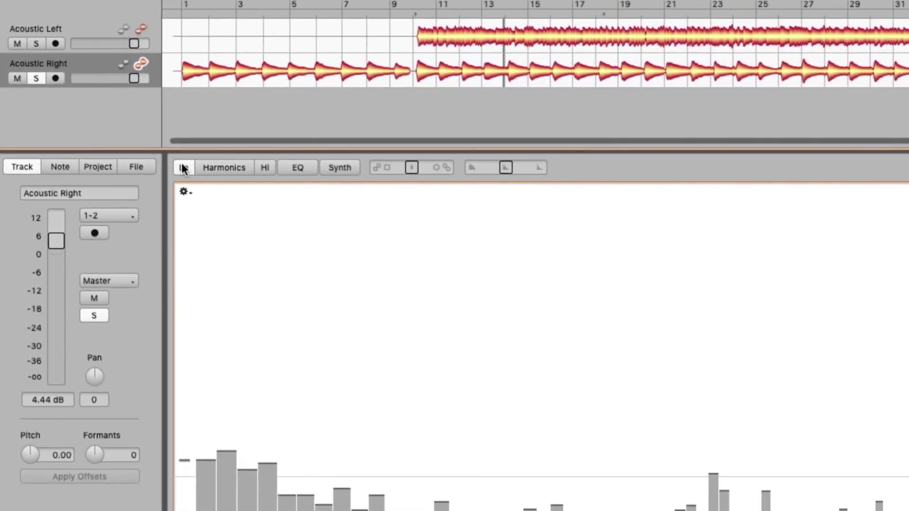
{"action": "left_click", "coordinate": [270, 168]}
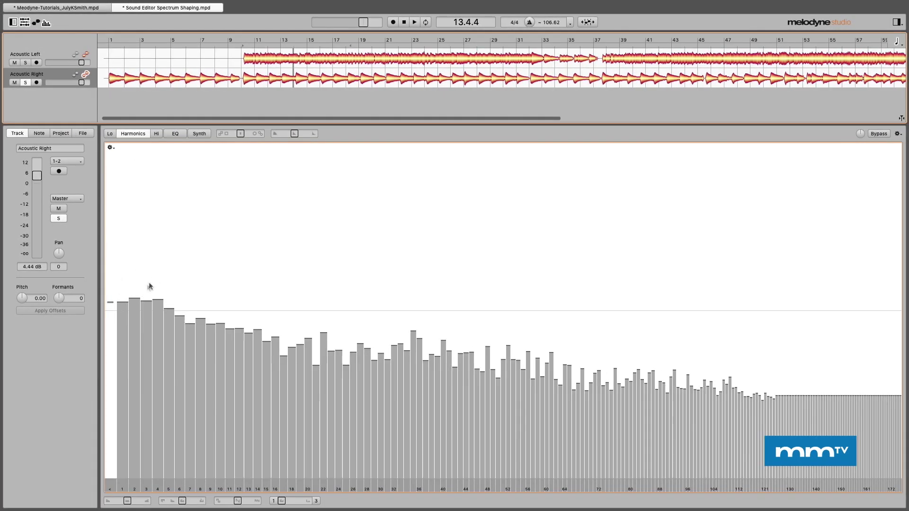
{"action": "key", "text": "space"}
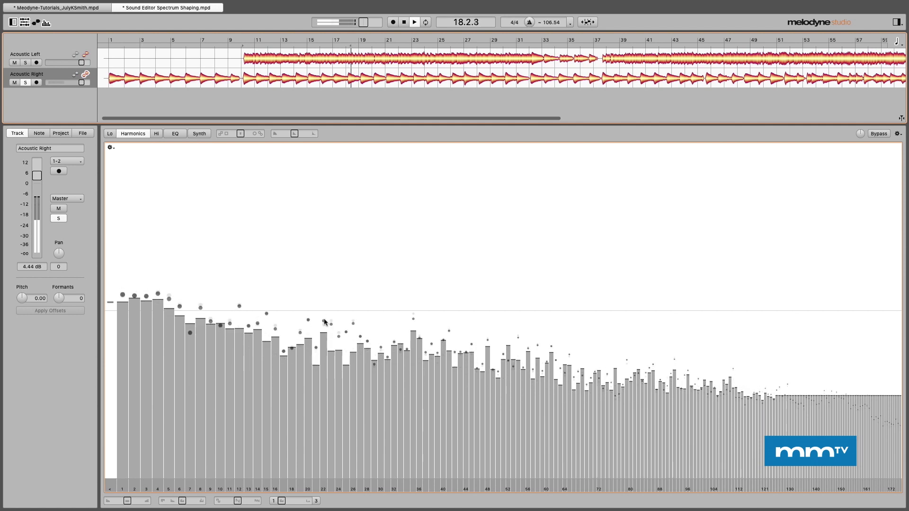
{"action": "key", "text": "space"}
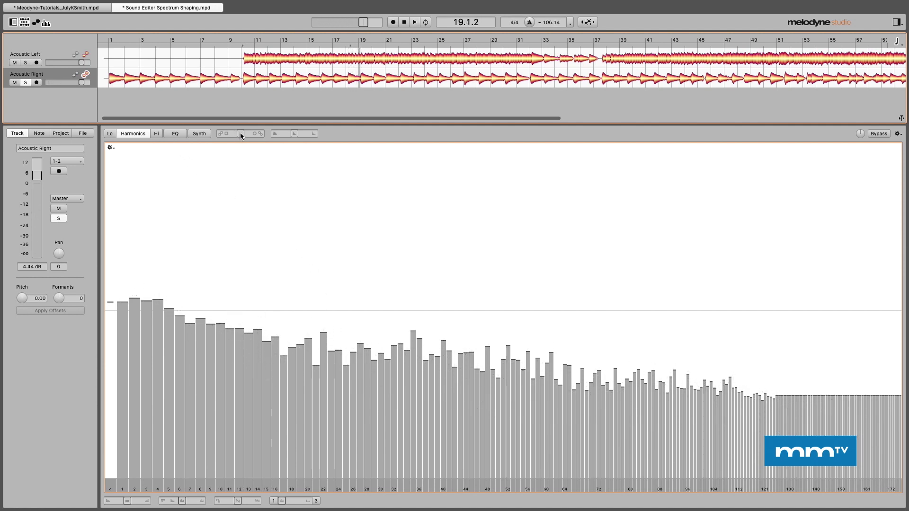
{"action": "mouse_move", "coordinate": [241, 135]}
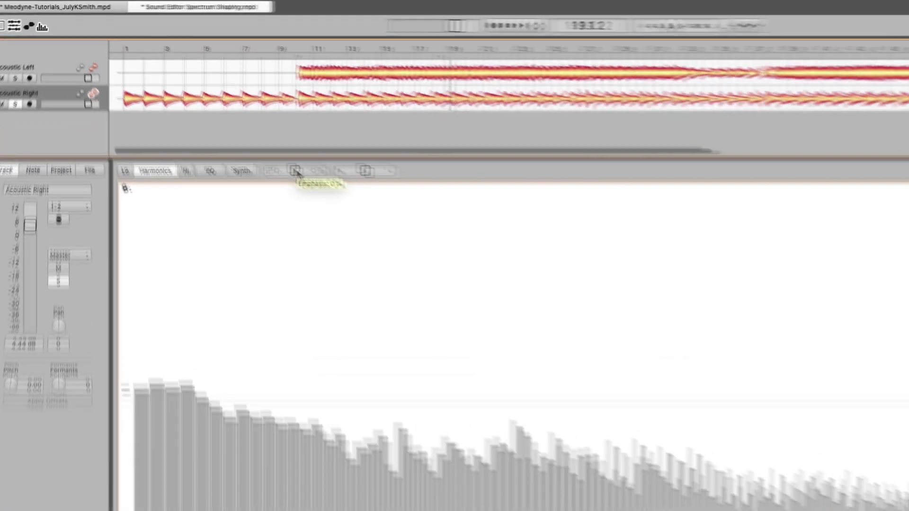
Sweep Emphasis through boosts and cuts, including about +47 % and -167 % toward -127 %
{"action": "mouse_move", "coordinate": [240, 132]}
{"action": "left_mouse_down"}
{"action": "mouse_move", "coordinate": [250, 133]}
{"action": "mouse_move", "coordinate": [240, 133]}
{"action": "left_mouse_up"}
{"action": "mouse_move", "coordinate": [354, 211]}
{"action": "left_mouse_down"}
{"action": "mouse_move", "coordinate": [345, 211]}
{"action": "mouse_move", "coordinate": [355, 212]}
{"action": "left_mouse_up"}
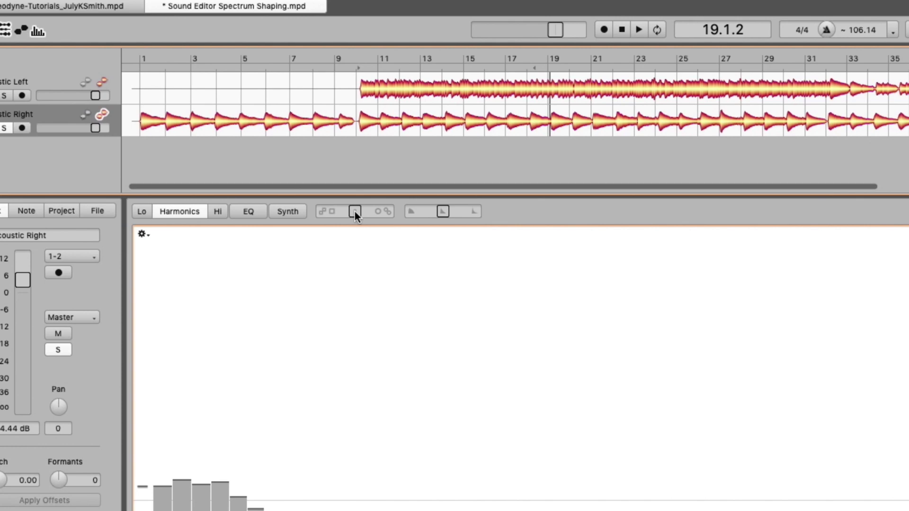
{"action": "left_click_drag", "start_coordinate": [354, 211], "coordinate": [325, 211]}
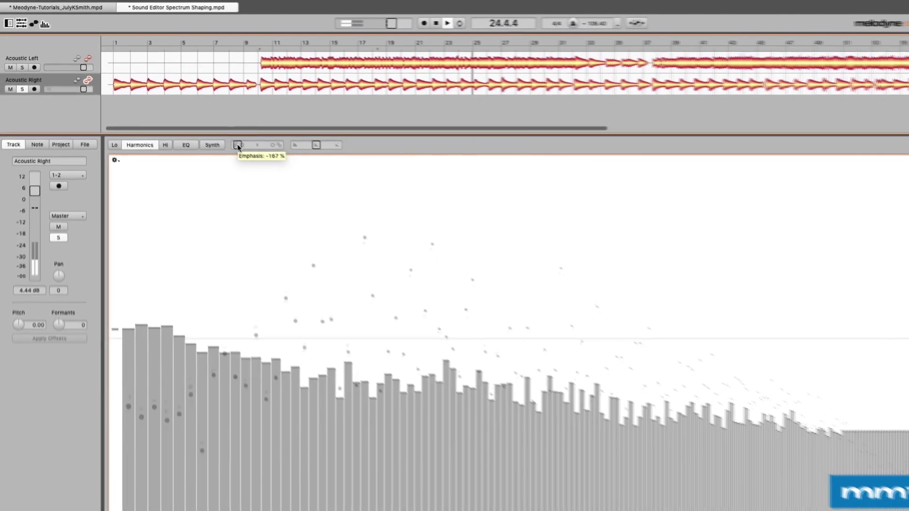
{"action": "left_click_drag", "start_coordinate": [228, 140], "coordinate": [238, 136]}
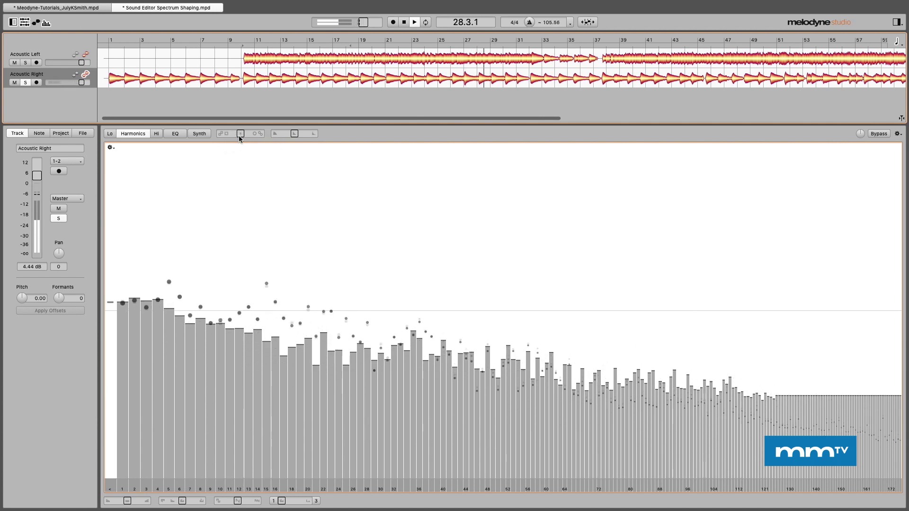
Try Dynamics at +51 %, +27 % and strong negative values during playback, ending at 0 %
{"action": "key", "text": "space"}
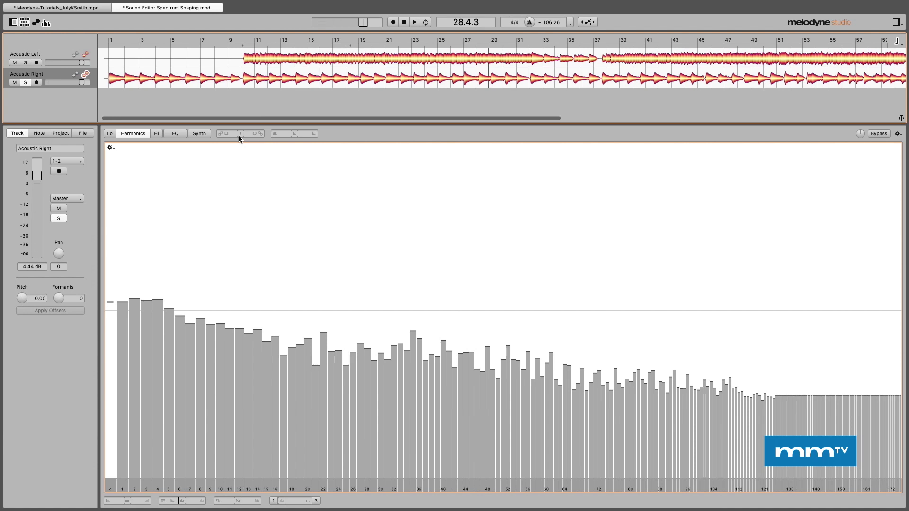
{"action": "mouse_move", "coordinate": [294, 135]}
{"action": "left_mouse_down"}
{"action": "mouse_move", "coordinate": [302, 137]}
{"action": "mouse_move", "coordinate": [280, 137]}
{"action": "mouse_move", "coordinate": [303, 139]}
{"action": "left_mouse_up"}
{"action": "left_click", "coordinate": [294, 137]}
{"action": "key", "text": "space"}
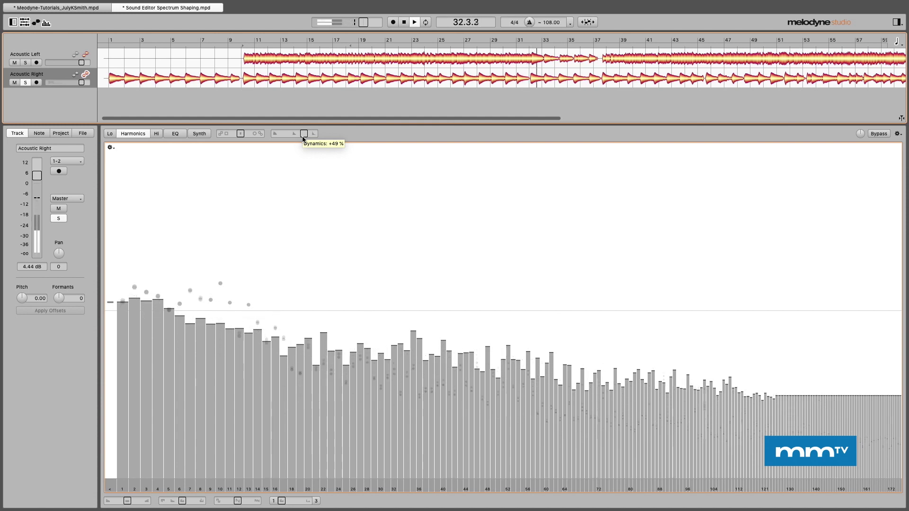
{"action": "left_click_drag", "start_coordinate": [303, 139], "coordinate": [285, 135]}
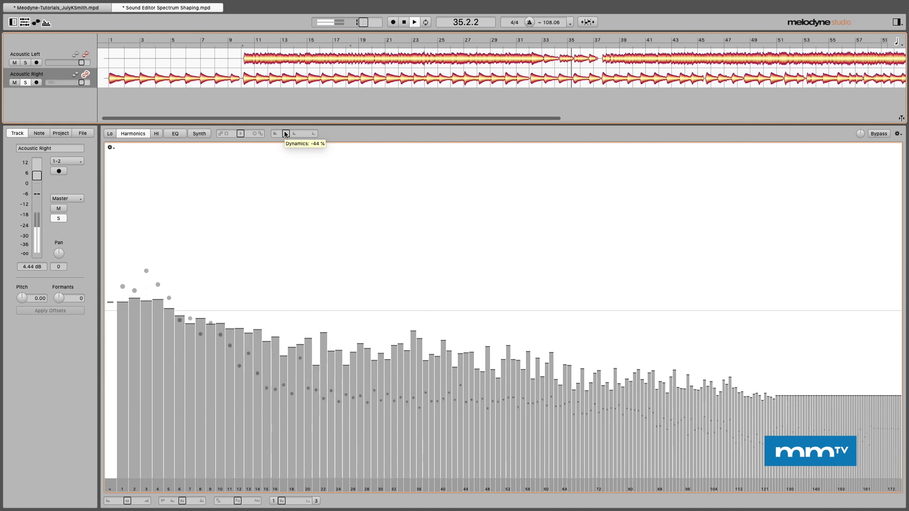
{"action": "left_click_drag", "start_coordinate": [285, 134], "coordinate": [294, 135]}
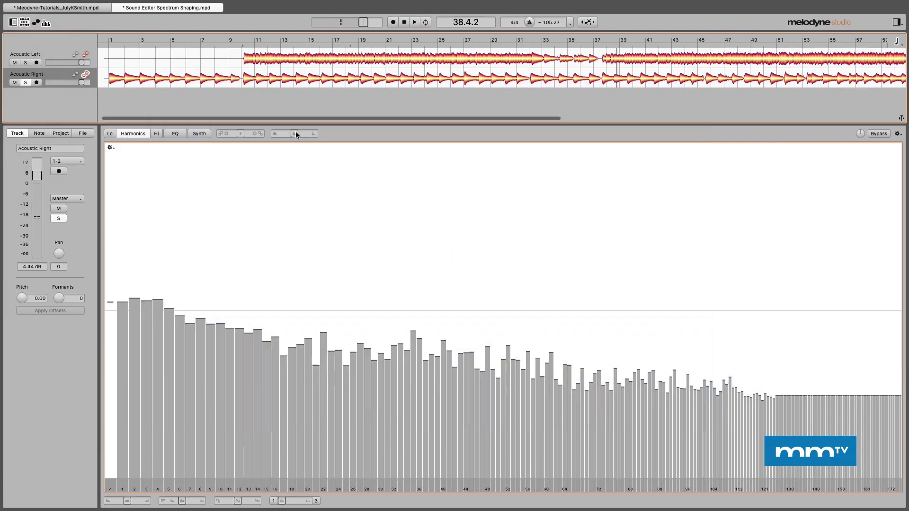
{"action": "mouse_move", "coordinate": [298, 134]}
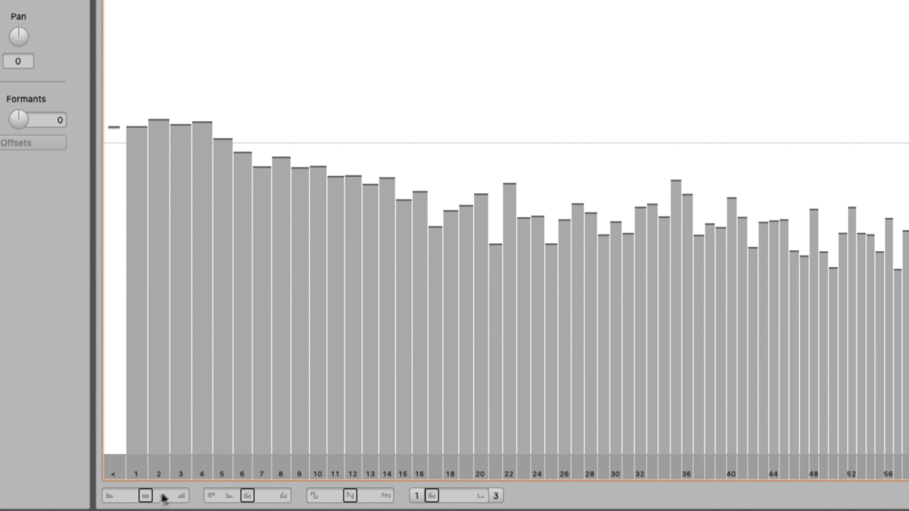
Boost the spectrum's Brilliance to about +27 %
{"action": "mouse_move", "coordinate": [145, 498]}
{"action": "mouse_move", "coordinate": [146, 498]}
{"action": "left_mouse_down"}
{"action": "mouse_move", "coordinate": [162, 498]}
{"action": "mouse_move", "coordinate": [131, 498]}
{"action": "mouse_move", "coordinate": [146, 500]}
{"action": "left_mouse_up"}
Raise the spectrum's Contour, then ease it back to about +22 %
{"action": "mouse_move", "coordinate": [247, 498]}
{"action": "left_click_drag", "start_coordinate": [247, 495], "coordinate": [278, 496]}
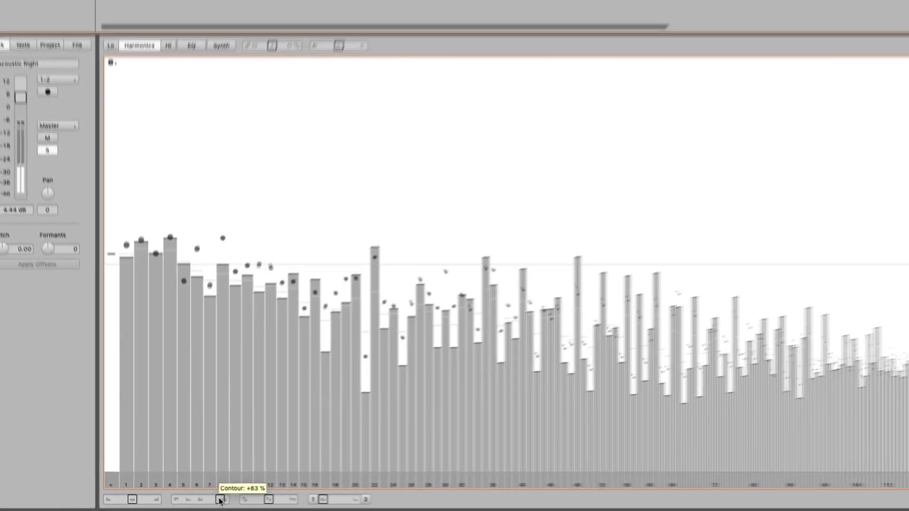
{"action": "left_click_drag", "start_coordinate": [221, 500], "coordinate": [182, 499]}
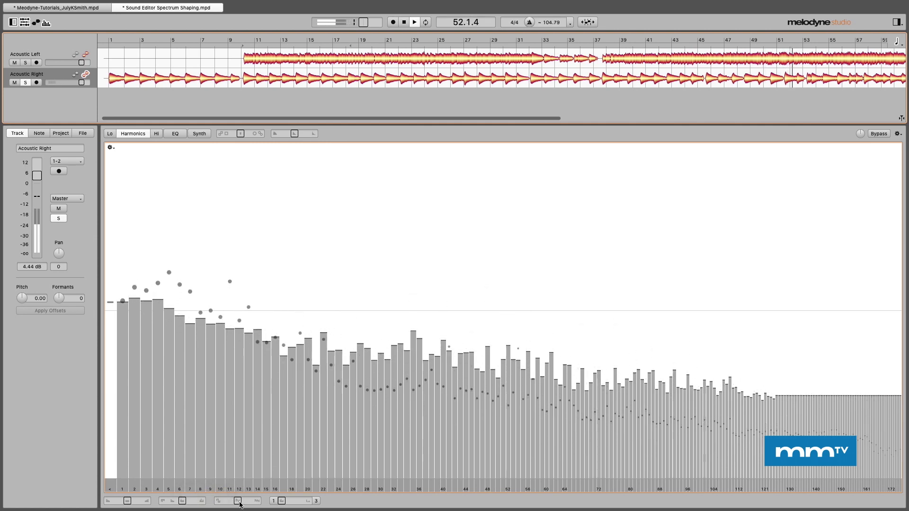
Sweep Odd/Even to -100 % to drop every other harmonic, then back toward neutral
{"action": "mouse_move", "coordinate": [239, 505]}
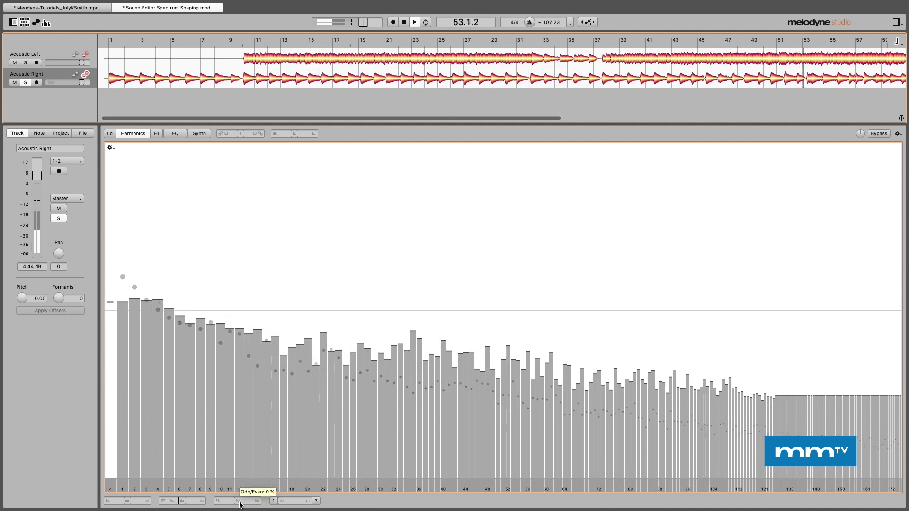
{"action": "left_click_drag", "start_coordinate": [239, 505], "coordinate": [217, 505]}
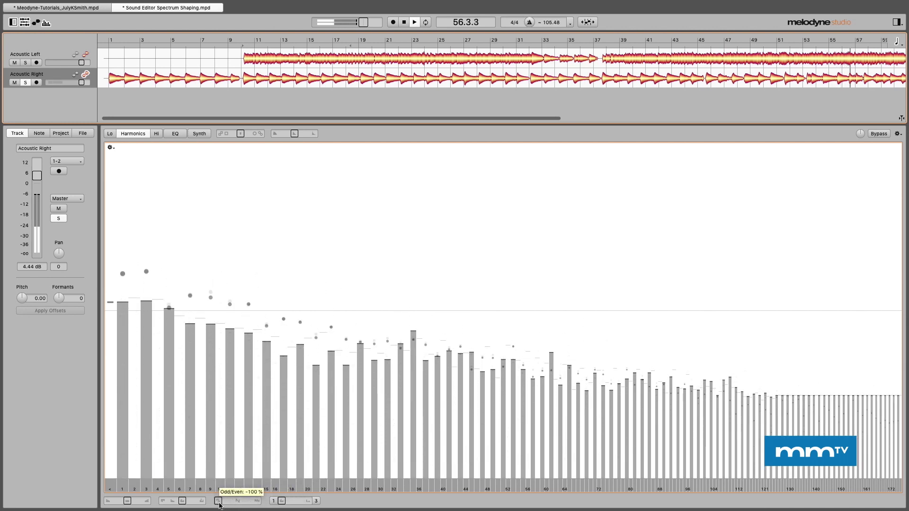
{"action": "left_click_drag", "start_coordinate": [219, 505], "coordinate": [286, 503]}
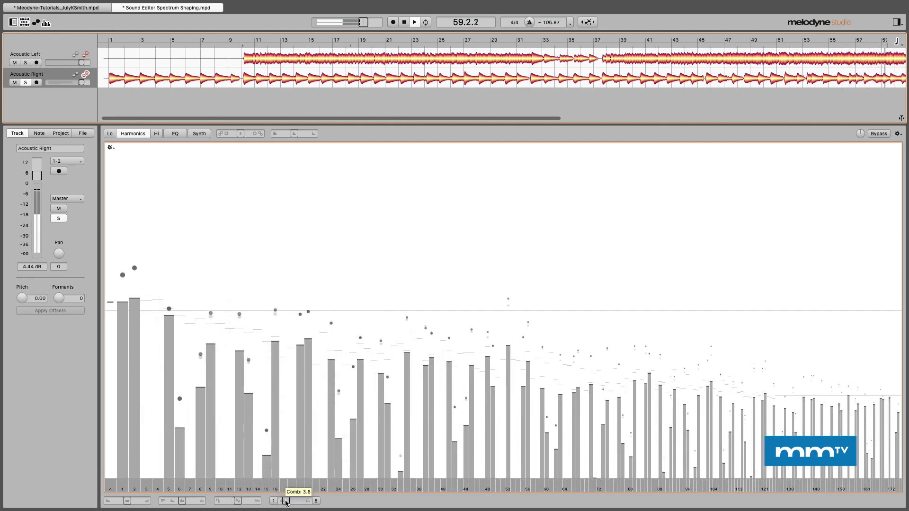
Set Comb to 5.2 to cut regular gaps into the spectrum
{"action": "mouse_move", "coordinate": [286, 503]}
{"action": "left_mouse_down"}
{"action": "mouse_move", "coordinate": [304, 503]}
{"action": "mouse_move", "coordinate": [282, 503]}
{"action": "left_mouse_up"}
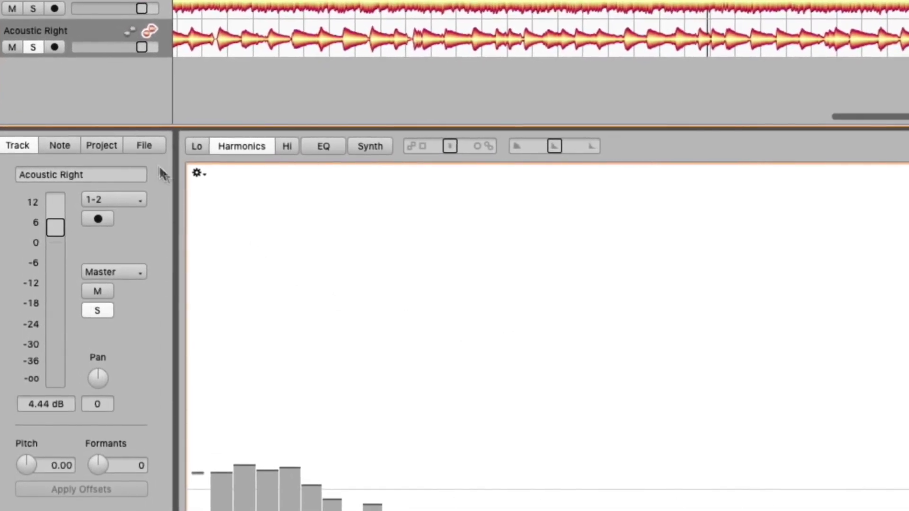
Clear the whole harmonic spectrum from the gear menu, then reset it
{"action": "left_click", "coordinate": [197, 173]}
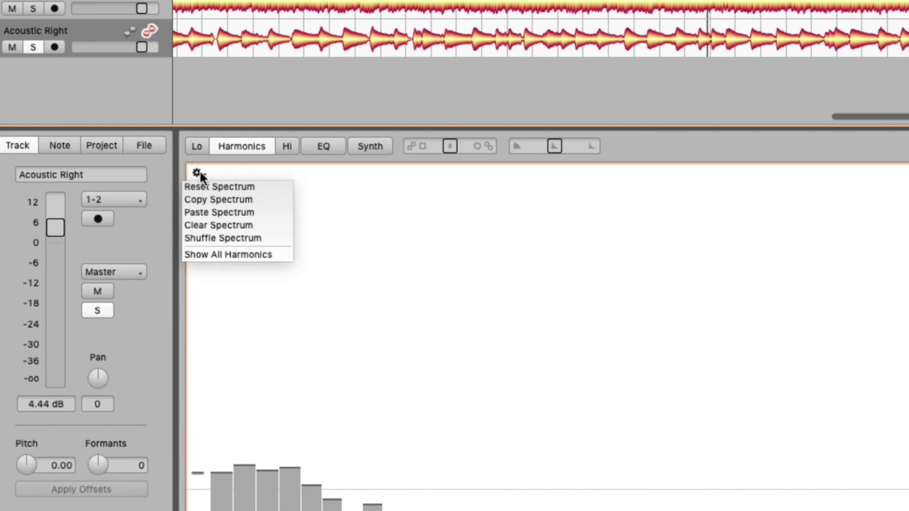
{"action": "left_click", "coordinate": [224, 187]}
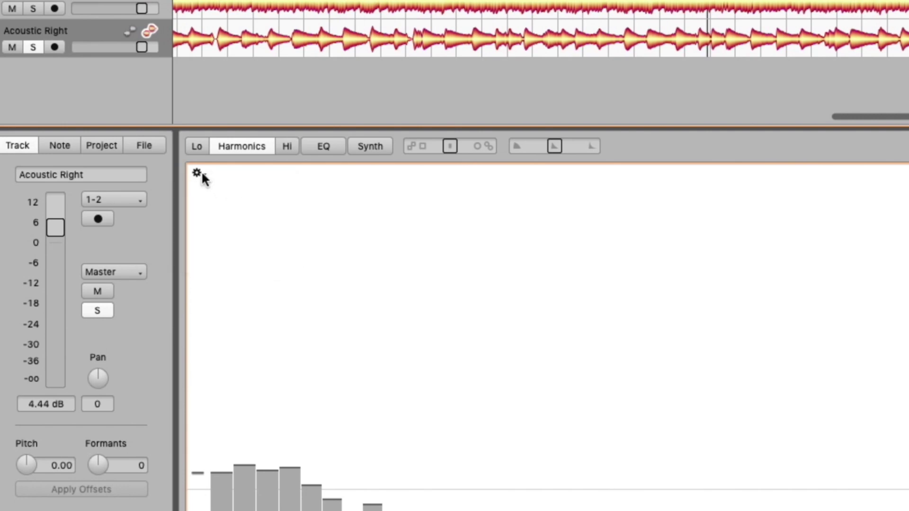
{"action": "left_click", "coordinate": [199, 174]}
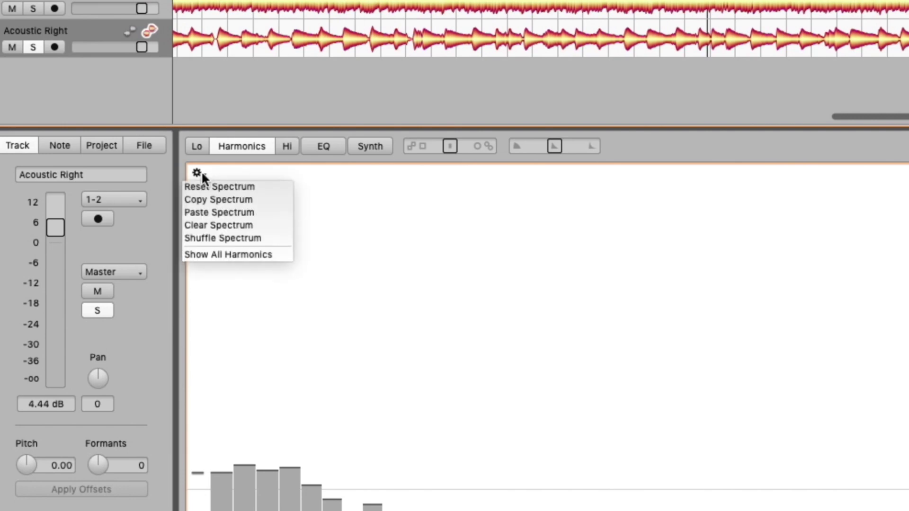
{"action": "left_click", "coordinate": [250, 225]}
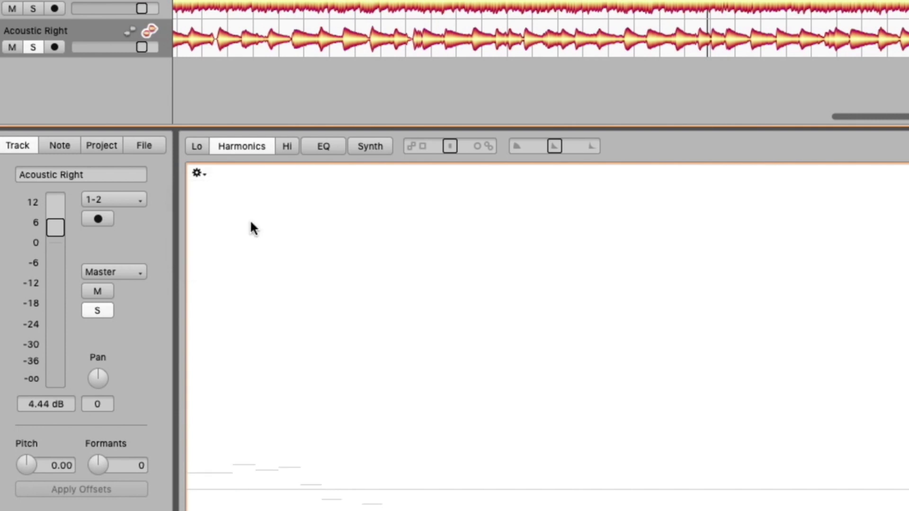
{"action": "left_click", "coordinate": [197, 172]}
{"action": "left_click", "coordinate": [207, 187]}
Shuffle the spectrum four times, then reset it to its original smooth curve
{"action": "left_click", "coordinate": [198, 174]}
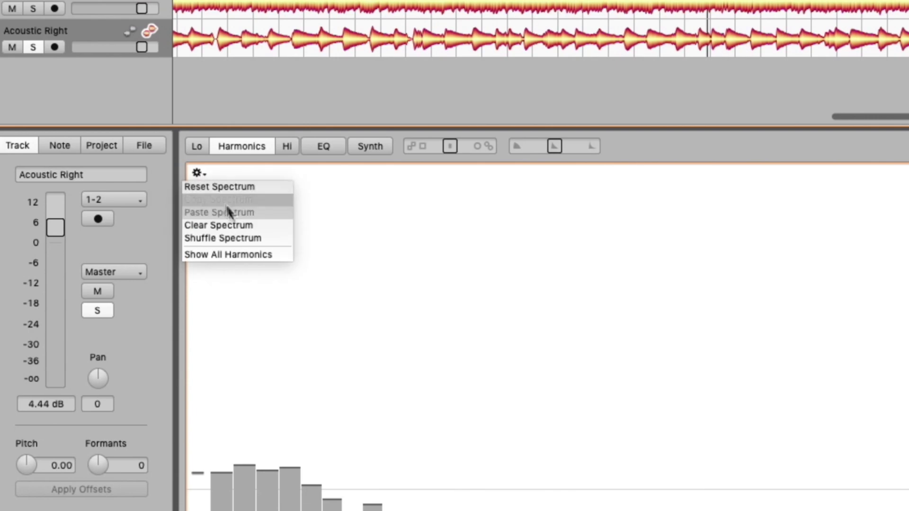
{"action": "left_click", "coordinate": [226, 237]}
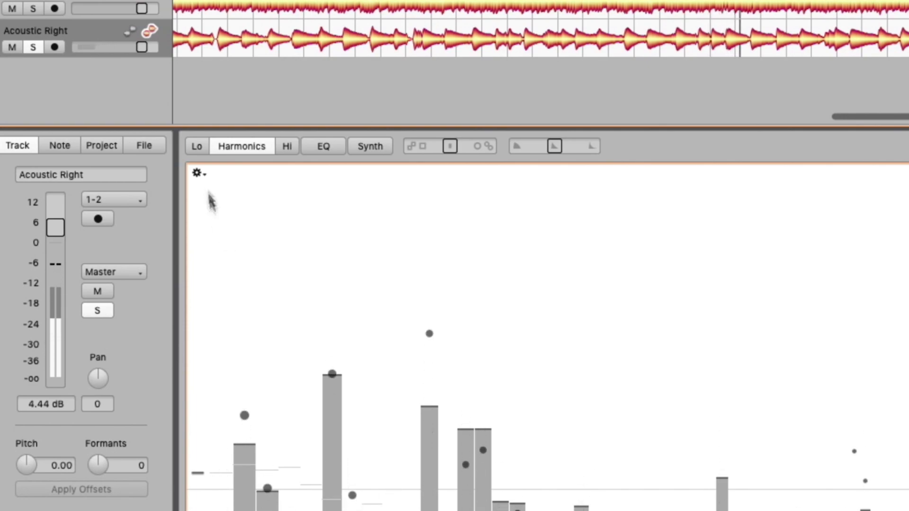
{"action": "left_click", "coordinate": [198, 173]}
{"action": "left_click", "coordinate": [226, 237]}
{"action": "left_click", "coordinate": [198, 173]}
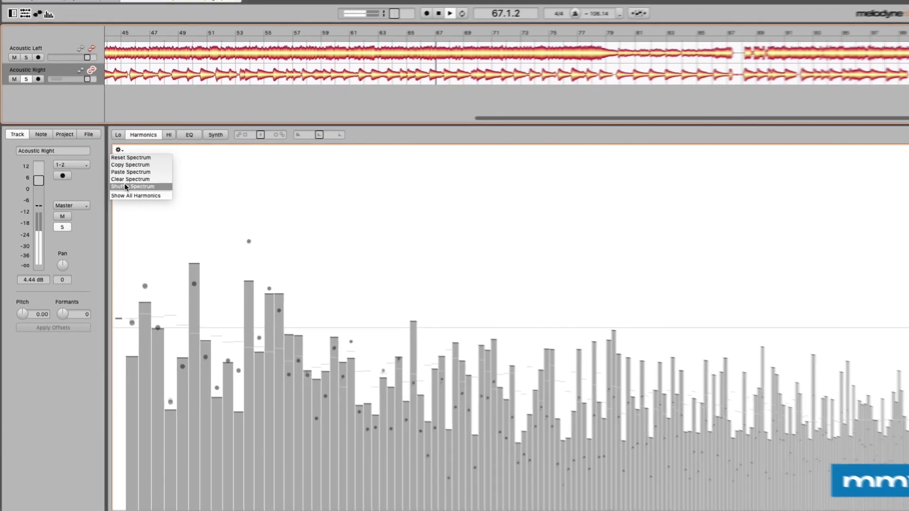
{"action": "left_click", "coordinate": [125, 186]}
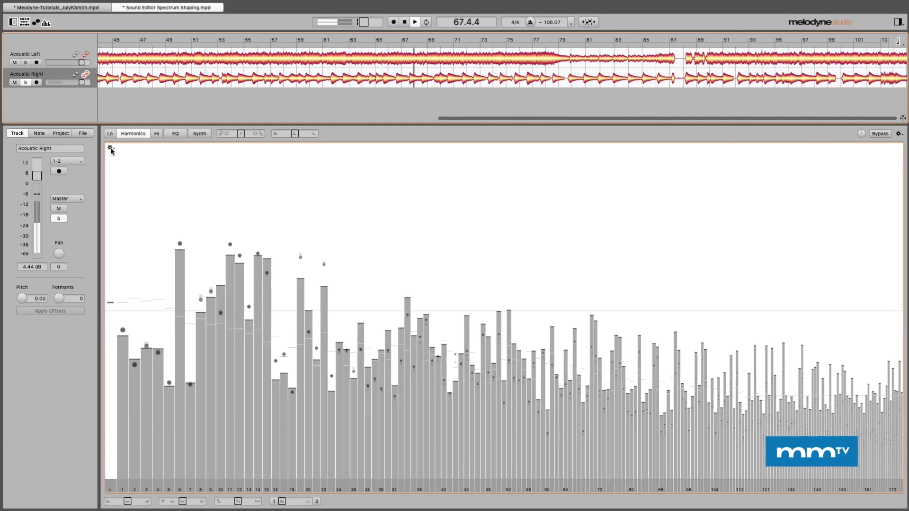
{"action": "left_click", "coordinate": [110, 149]}
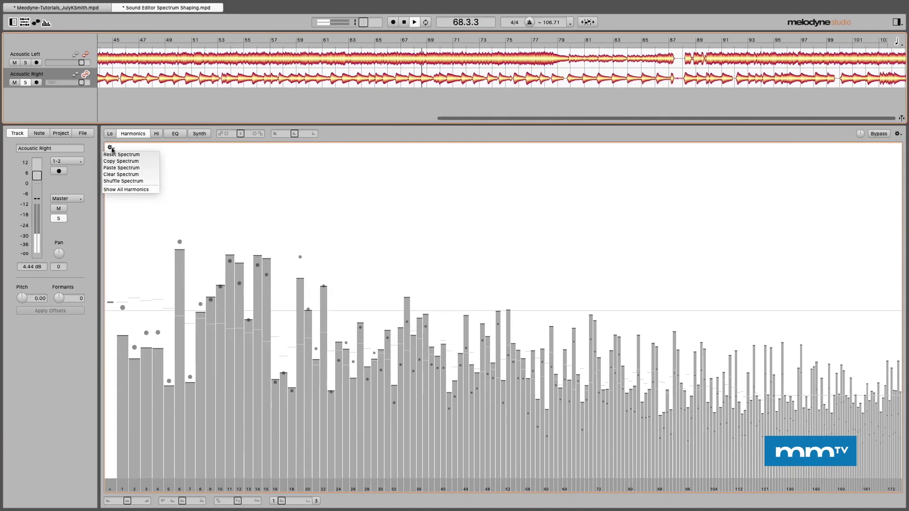
{"action": "left_click", "coordinate": [120, 180]}
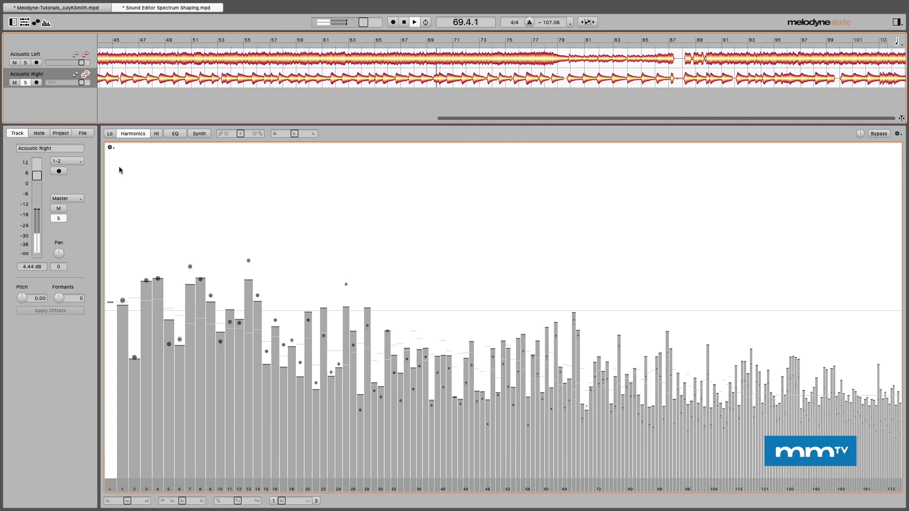
{"action": "left_click", "coordinate": [112, 148]}
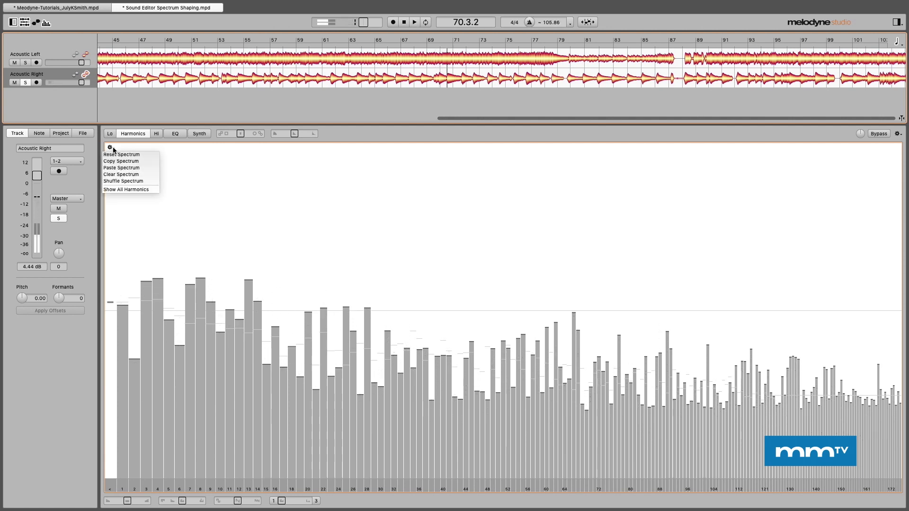
{"action": "left_click", "coordinate": [113, 154]}
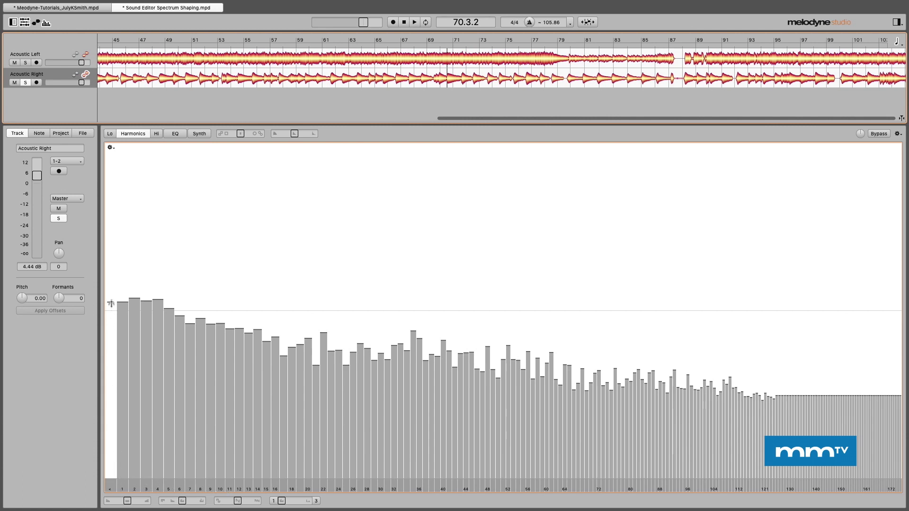
Raise the overall spectrum gain about 3 dB, then lower it, auditioning each change
{"action": "left_click_drag", "start_coordinate": [111, 300], "coordinate": [112, 284]}
{"action": "key", "text": "space"}
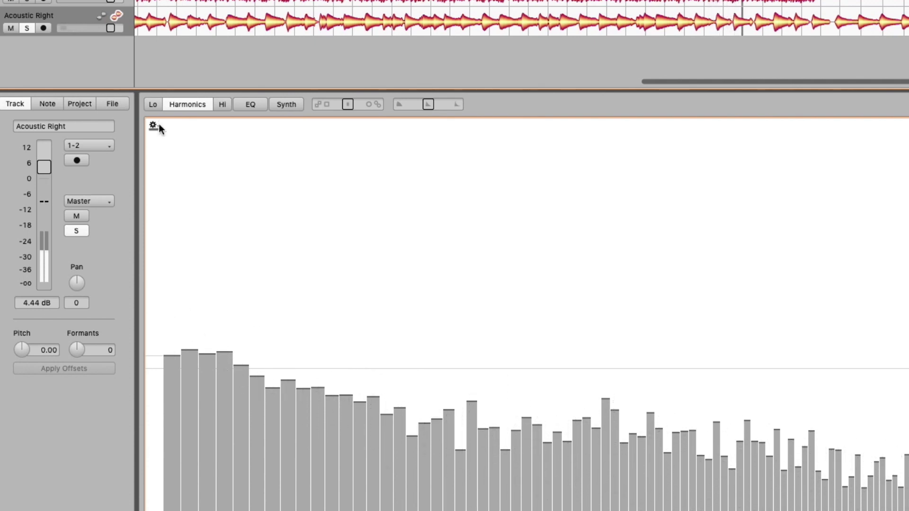
{"action": "left_click", "coordinate": [154, 126]}
{"action": "left_click", "coordinate": [157, 135]}
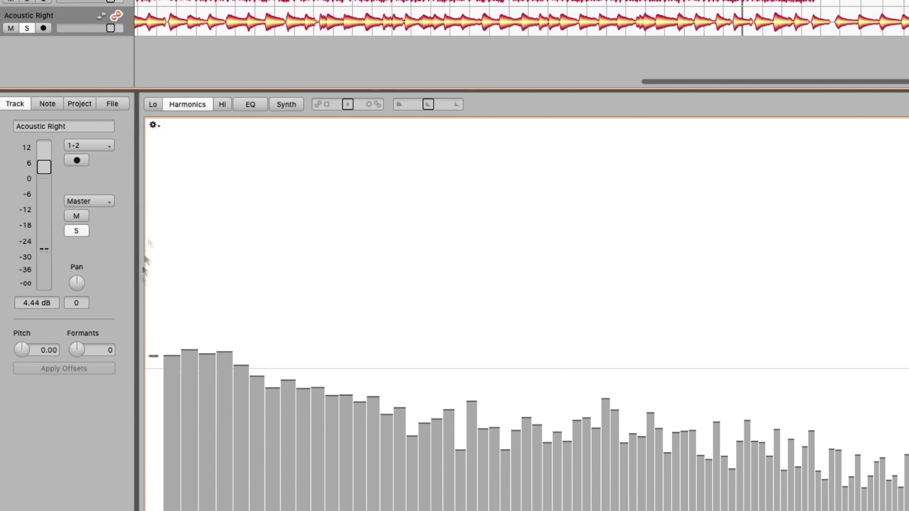
{"action": "left_click_drag", "start_coordinate": [154, 412], "coordinate": [153, 505]}
{"action": "key", "text": "space"}
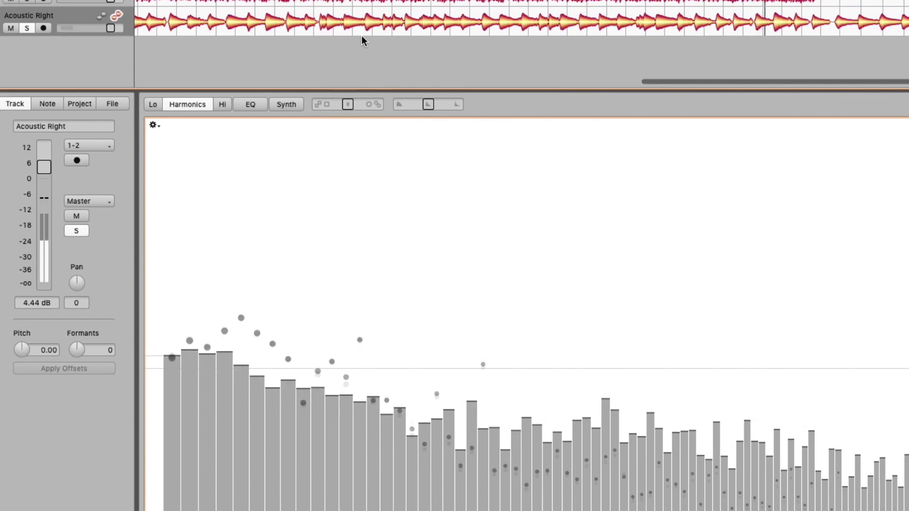
{"action": "key", "text": "space"}
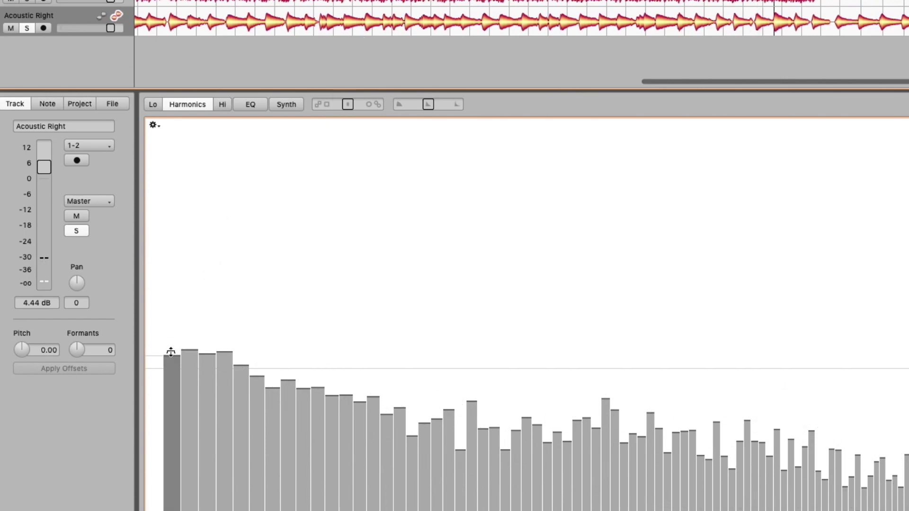
Pull harmonic 1's level well below its neighbours while playback resumes
{"action": "left_click_drag", "start_coordinate": [171, 349], "coordinate": [172, 287]}
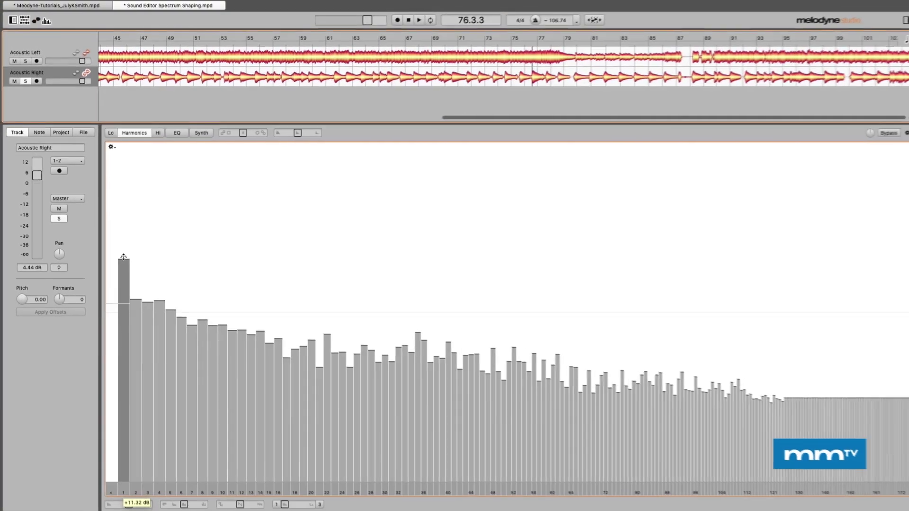
{"action": "key", "text": "space"}
{"action": "left_click_drag", "start_coordinate": [123, 257], "coordinate": [132, 361]}
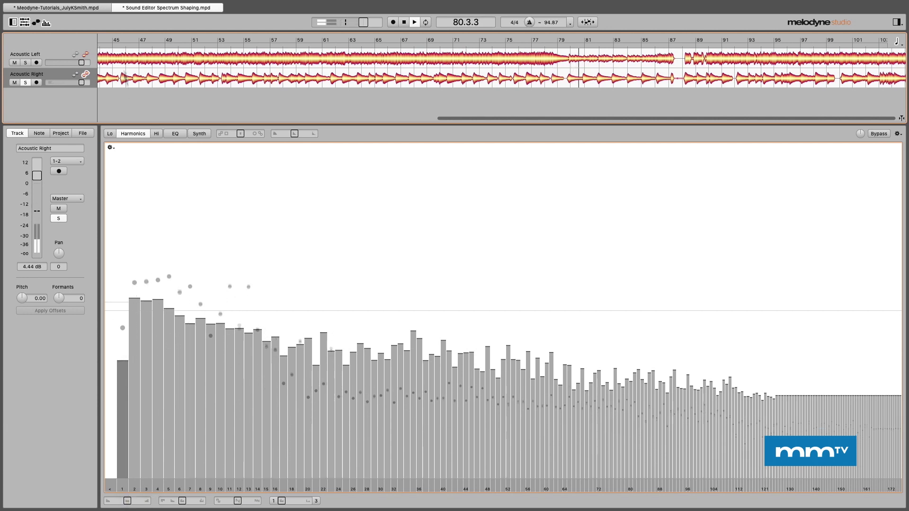
From around bar 46, boost harmonic 2 by ~8 dB, cut harmonic 3 ~5 dB, raise harmonic 7 ~2 dB
{"action": "left_click", "coordinate": [136, 41]}
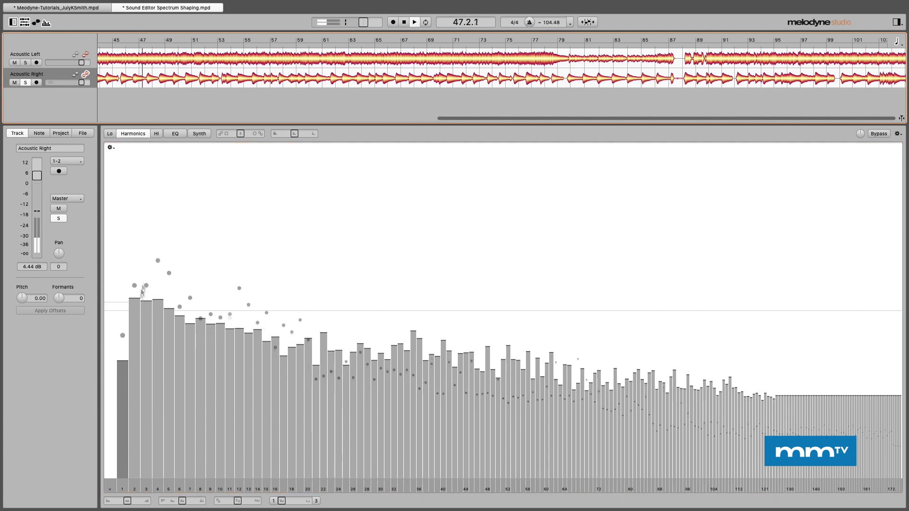
{"action": "left_click_drag", "start_coordinate": [138, 303], "coordinate": [135, 263]}
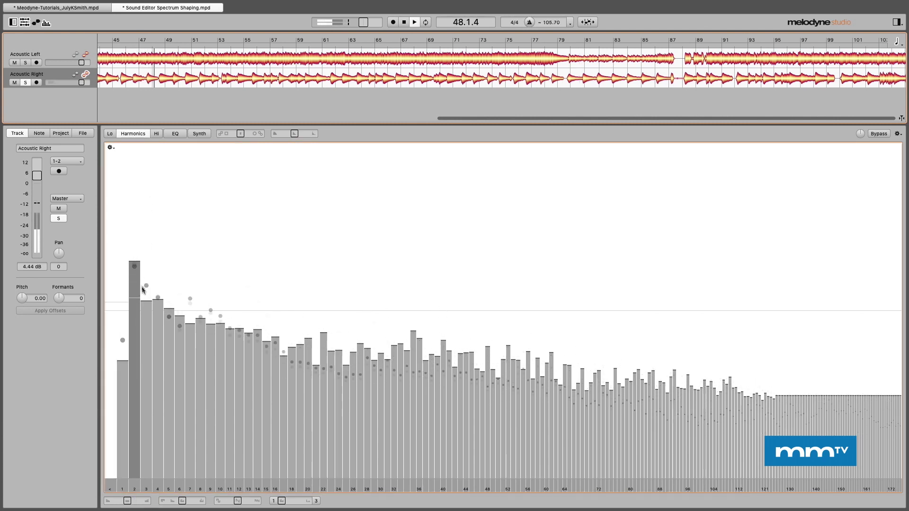
{"action": "left_click_drag", "start_coordinate": [148, 299], "coordinate": [161, 226]}
{"action": "left_click_drag", "start_coordinate": [189, 317], "coordinate": [193, 271]}
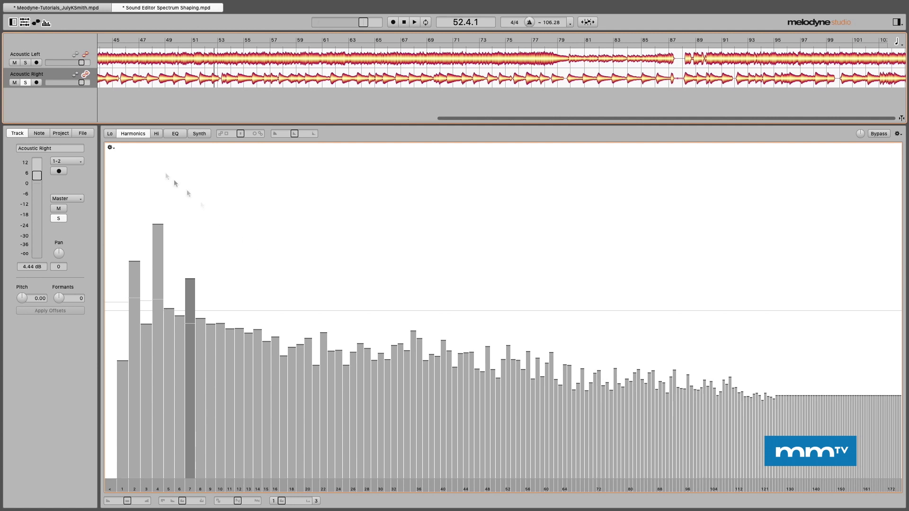
Reset Acoustic Right's spectrum to its original levels and A/B it with Bypass
{"action": "left_click", "coordinate": [111, 148]}
{"action": "left_click", "coordinate": [113, 152]}
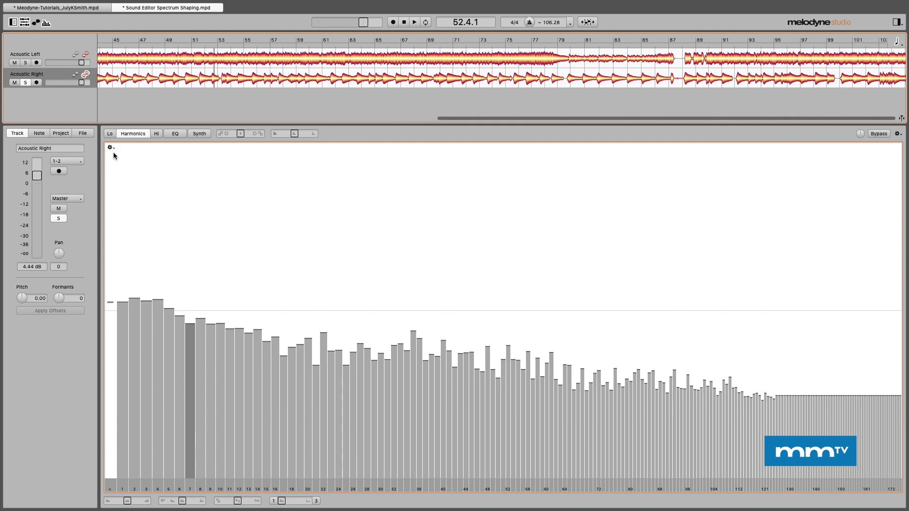
{"action": "left_click", "coordinate": [879, 134]}
{"action": "left_click", "coordinate": [879, 134]}
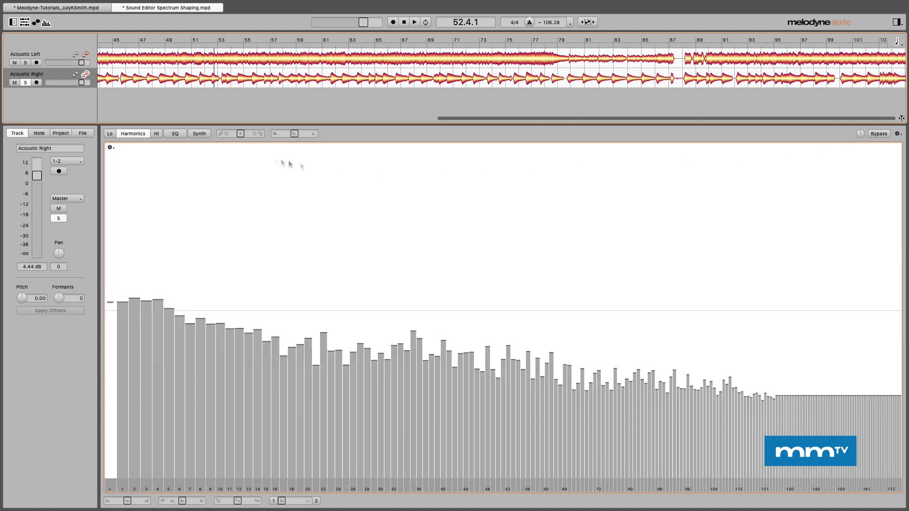
Shuffle the harmonic levels randomly, compare against bypass, then stop playback
{"action": "left_click", "coordinate": [110, 148]}
{"action": "left_click", "coordinate": [118, 182]}
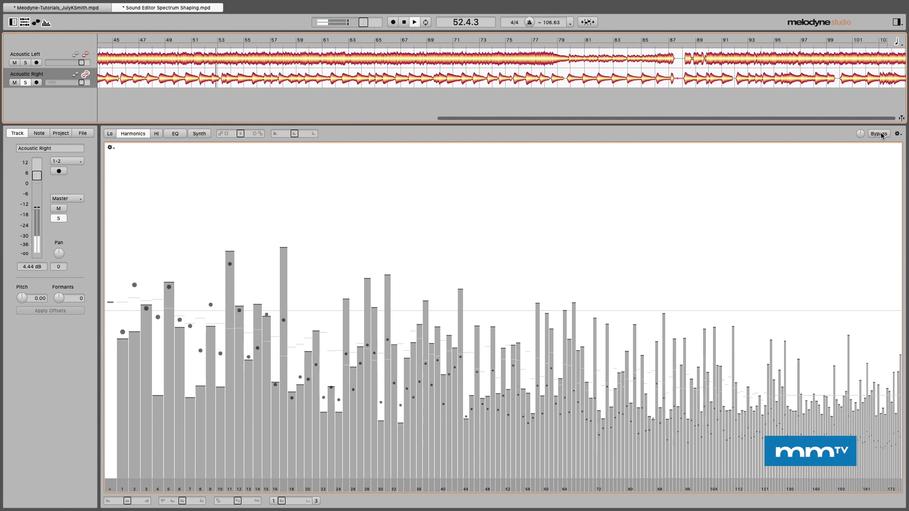
{"action": "left_click", "coordinate": [880, 134]}
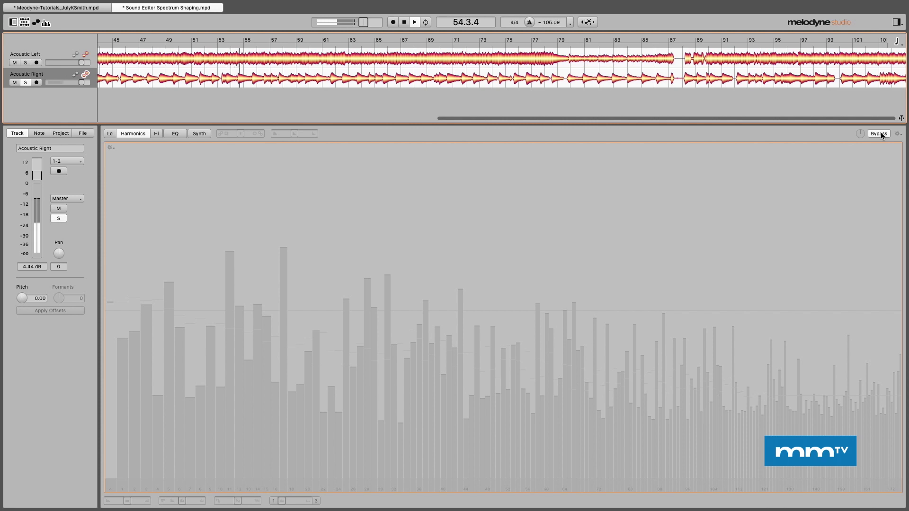
{"action": "left_click", "coordinate": [880, 134]}
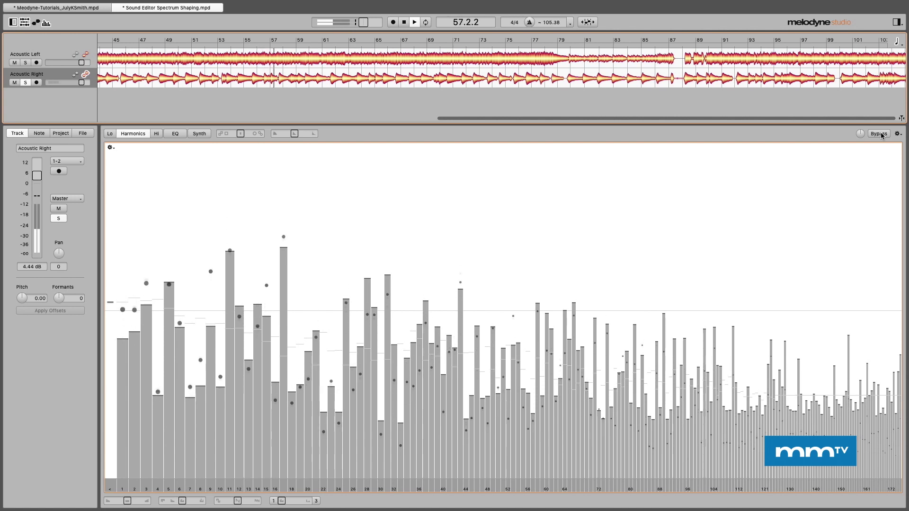
{"action": "key", "text": "space"}
Lower the Sound Editor gain to -12.0 dB and close the settings menu unchanged
{"action": "mouse_move", "coordinate": [862, 134]}
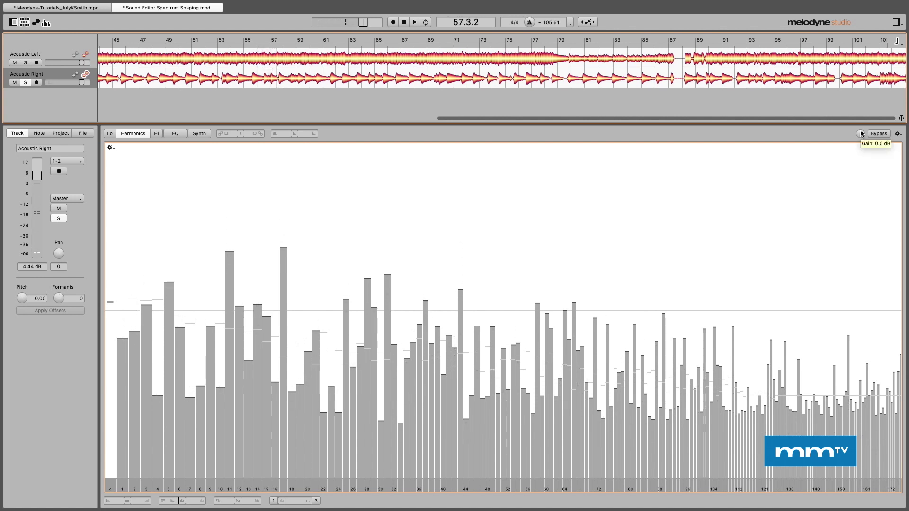
{"action": "mouse_move", "coordinate": [862, 134]}
{"action": "left_mouse_down"}
{"action": "mouse_move", "coordinate": [862, 145]}
{"action": "mouse_move", "coordinate": [863, 137]}
{"action": "left_mouse_up"}
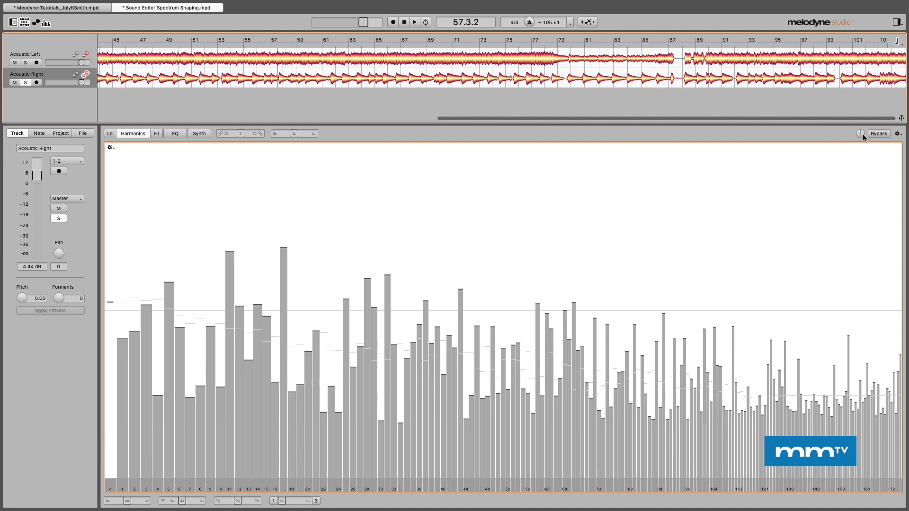
{"action": "left_click", "coordinate": [898, 135]}
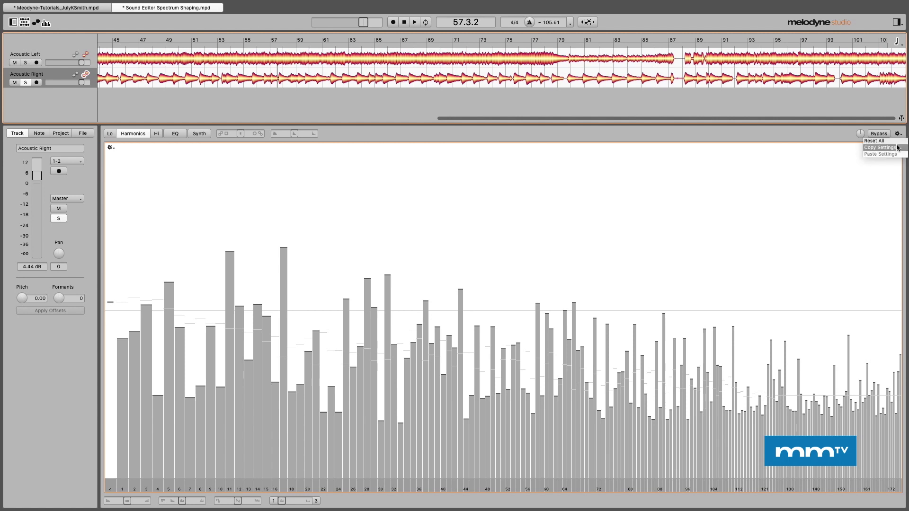
{"action": "left_click", "coordinate": [890, 147]}
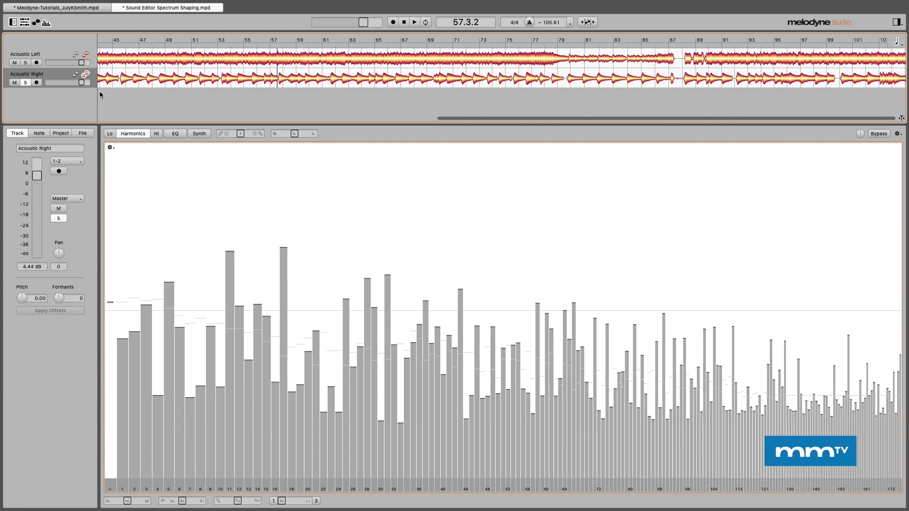
Reset the shuffled spectrum, then audition Acoustic Right and Acoustic Left during playback
{"action": "left_click", "coordinate": [111, 148]}
{"action": "left_click", "coordinate": [114, 155]}
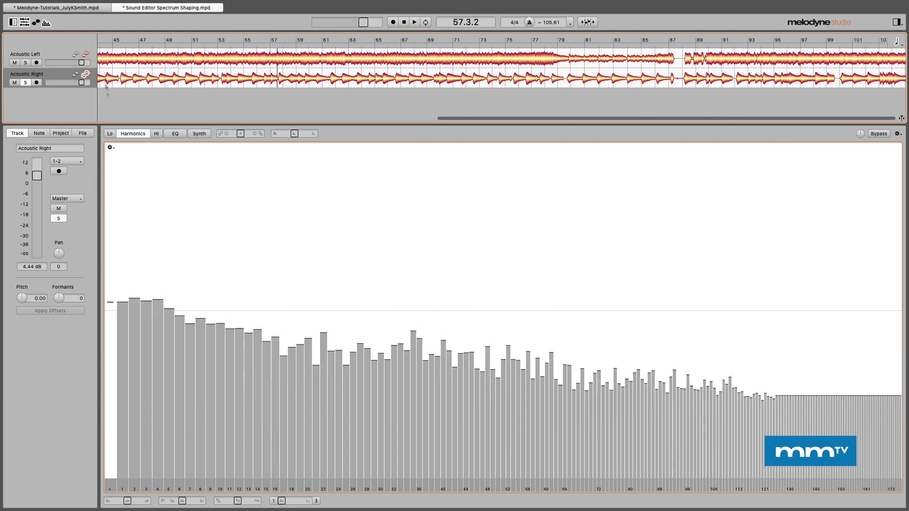
{"action": "left_click", "coordinate": [86, 55]}
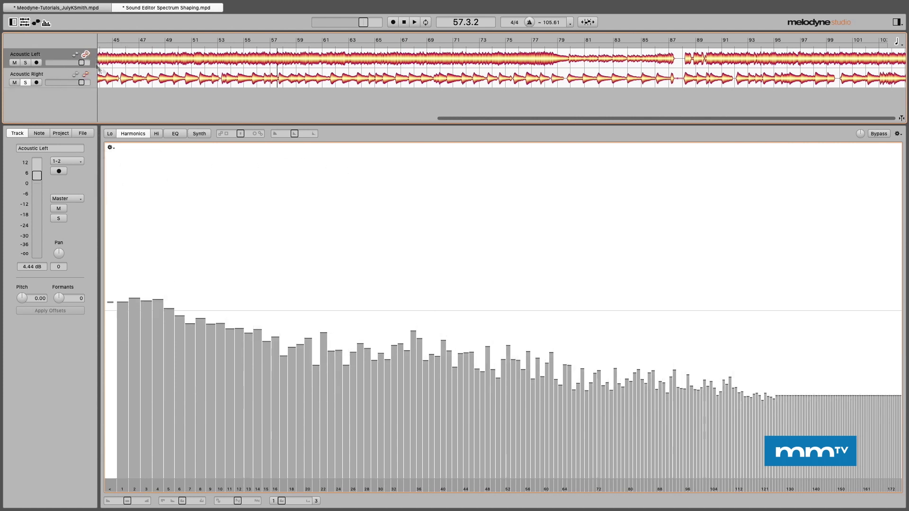
{"action": "left_click", "coordinate": [24, 84]}
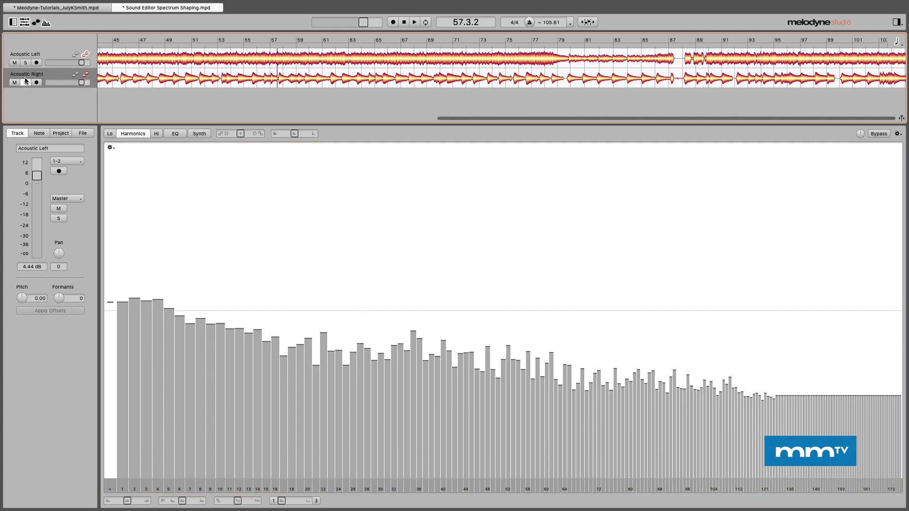
{"action": "left_click", "coordinate": [143, 37]}
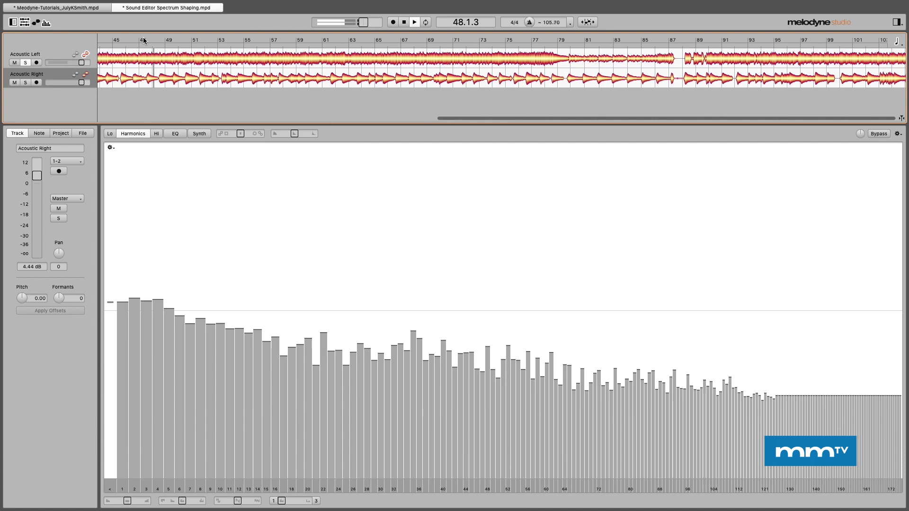
{"action": "left_click", "coordinate": [87, 56]}
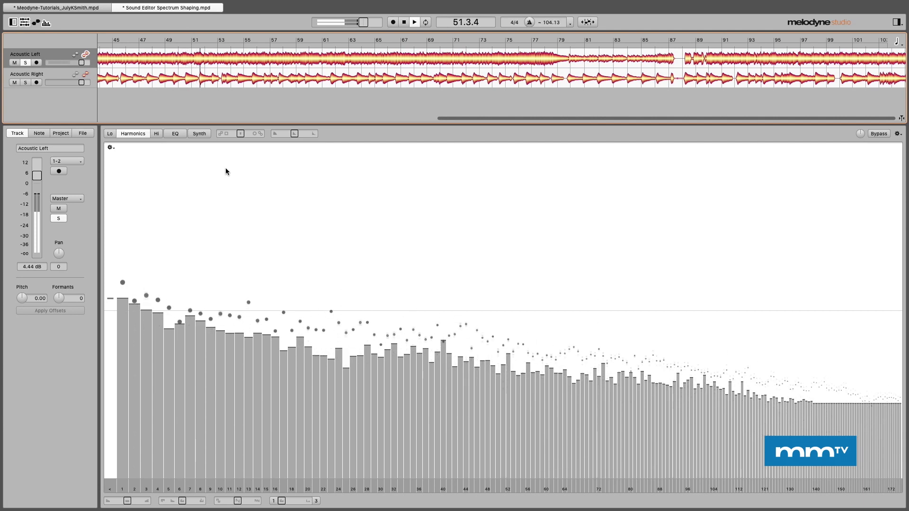
{"action": "key", "text": "space"}
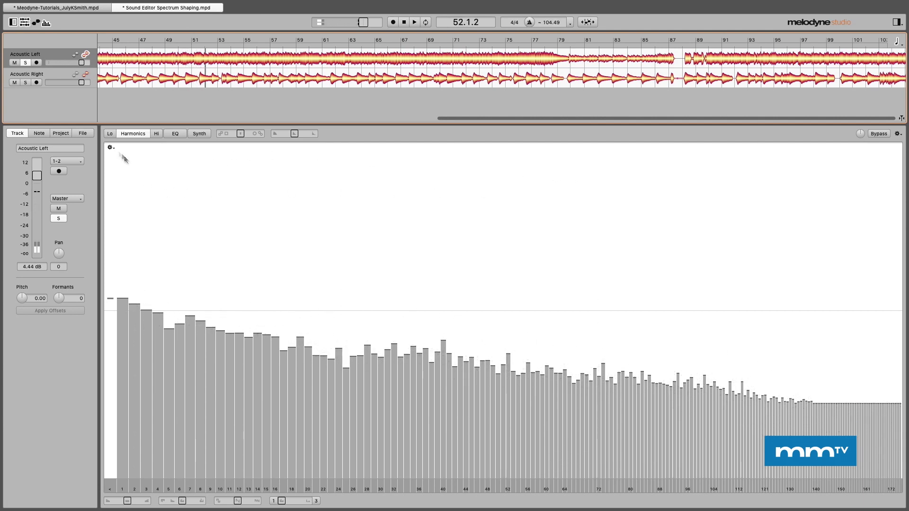
Copy Acoustic Left's spectrum and paste it onto Acoustic Right
{"action": "left_click", "coordinate": [110, 148]}
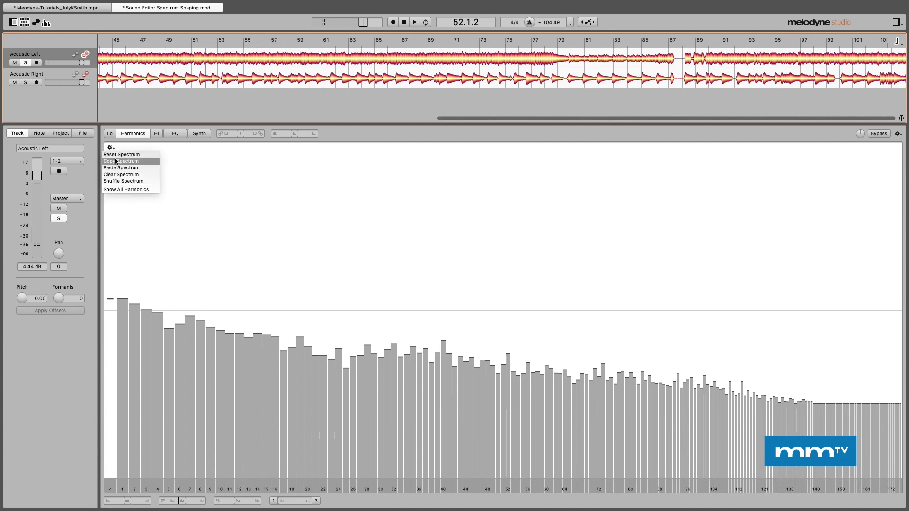
{"action": "left_click", "coordinate": [116, 162]}
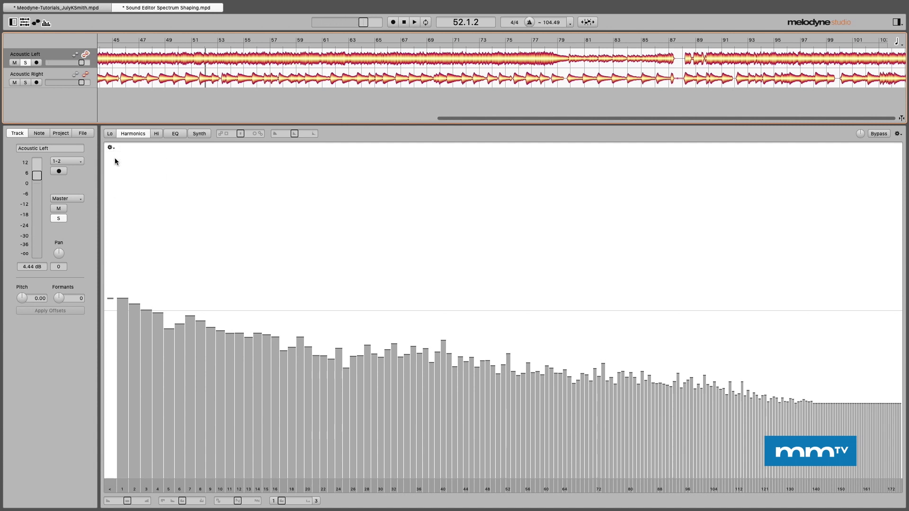
{"action": "left_click", "coordinate": [87, 76]}
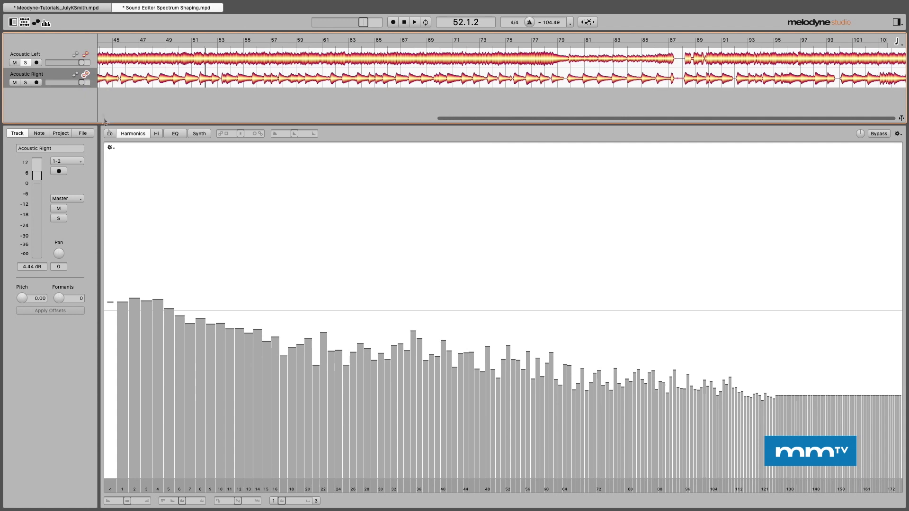
{"action": "left_click", "coordinate": [110, 147]}
{"action": "left_click", "coordinate": [116, 168]}
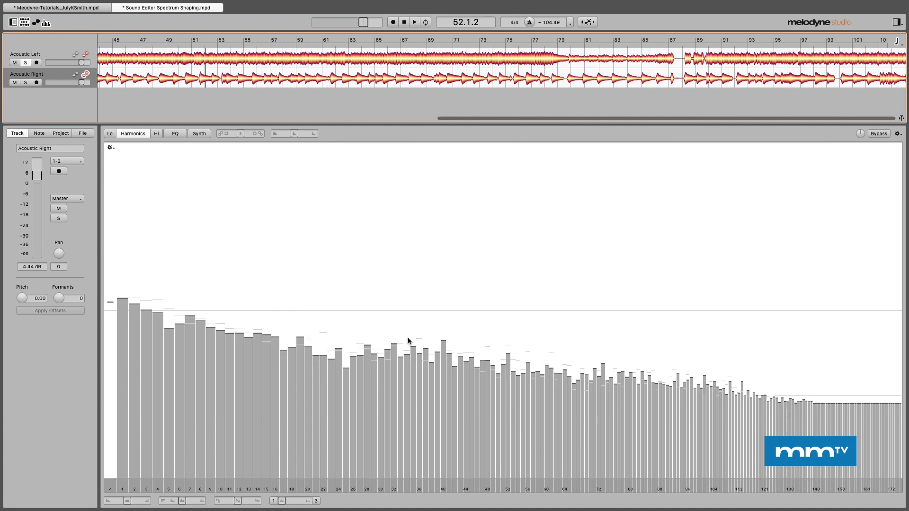
{"action": "left_click", "coordinate": [87, 55]}
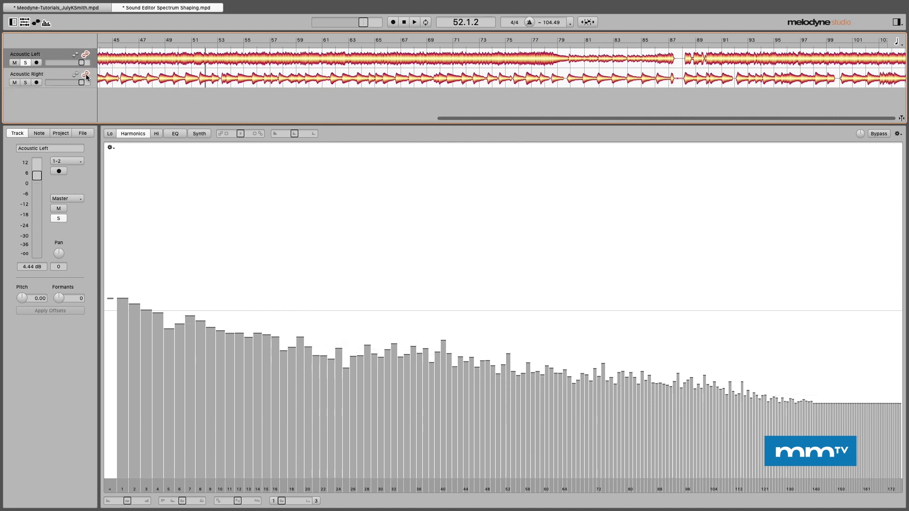
{"action": "left_click", "coordinate": [87, 76]}
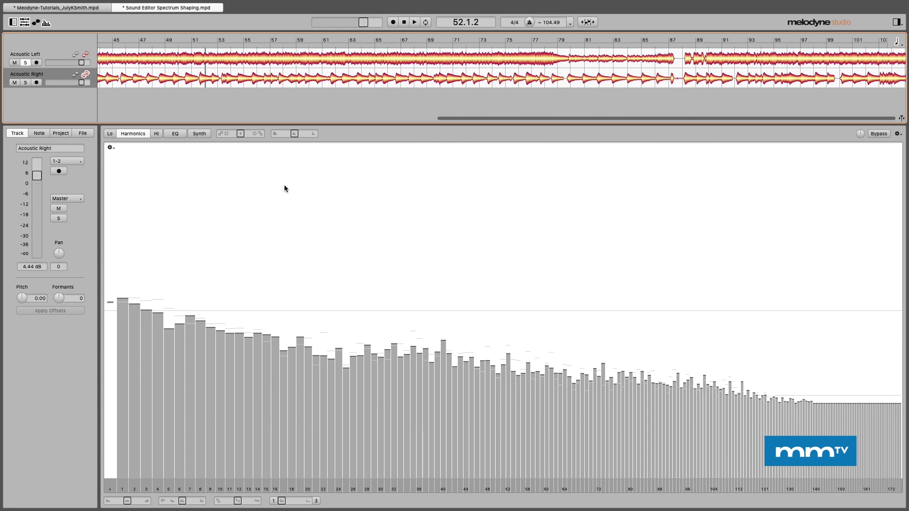
{"action": "key", "text": "space"}
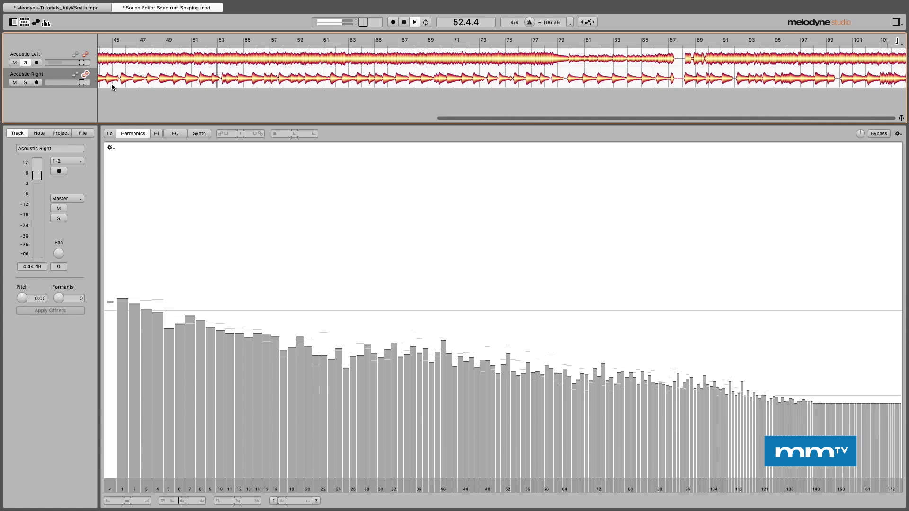
{"action": "left_click", "coordinate": [886, 134]}
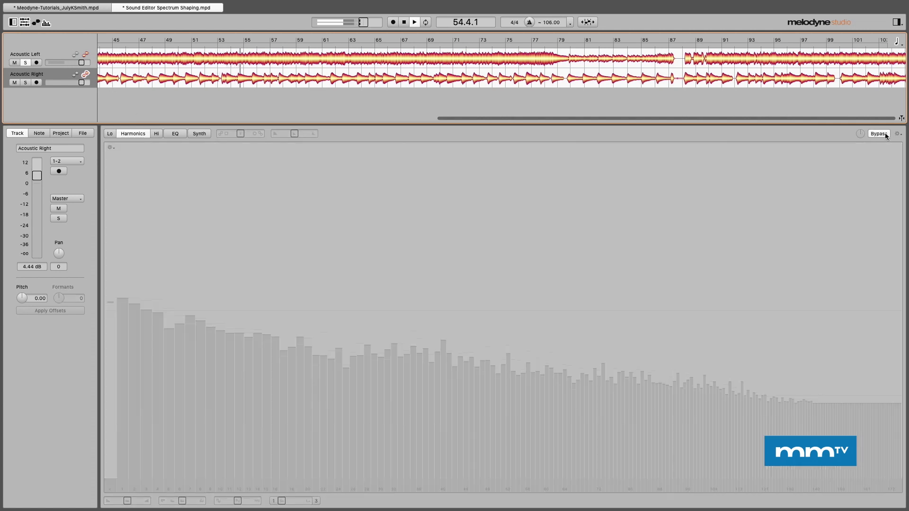
{"action": "left_click", "coordinate": [886, 135]}
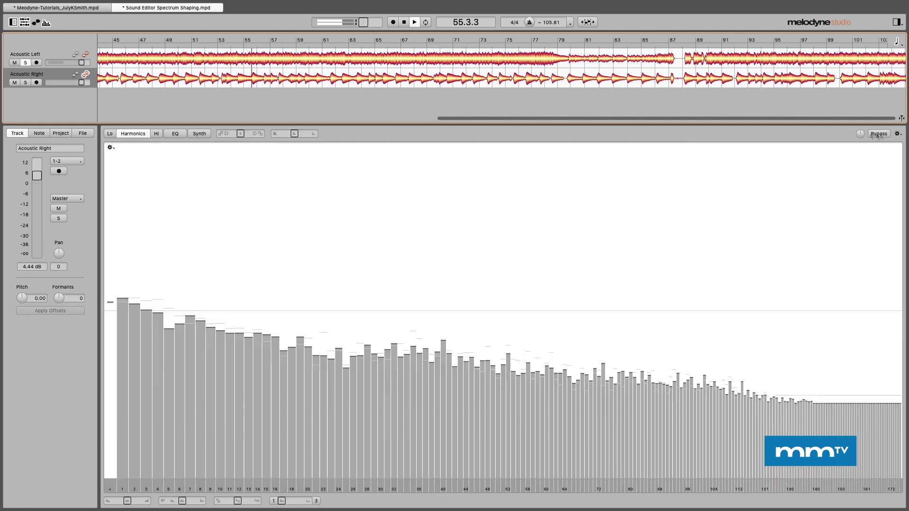